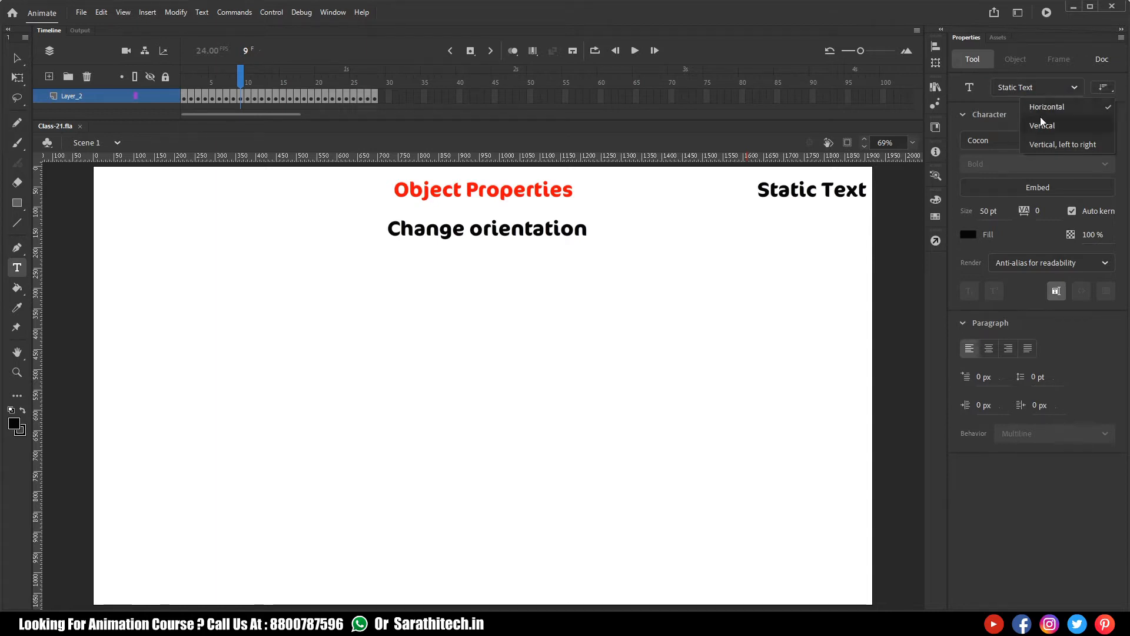
- Add the horizontal static text "dfdfdfdfdfdf" on the left part of the stage, below the headings
click(1050, 108)
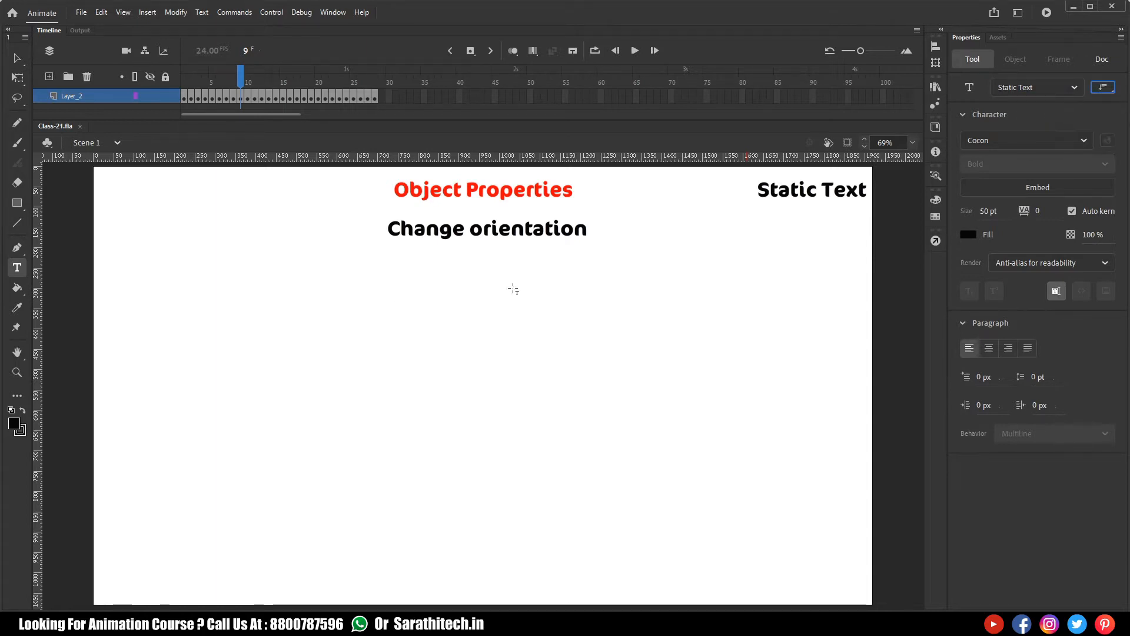
click(178, 328)
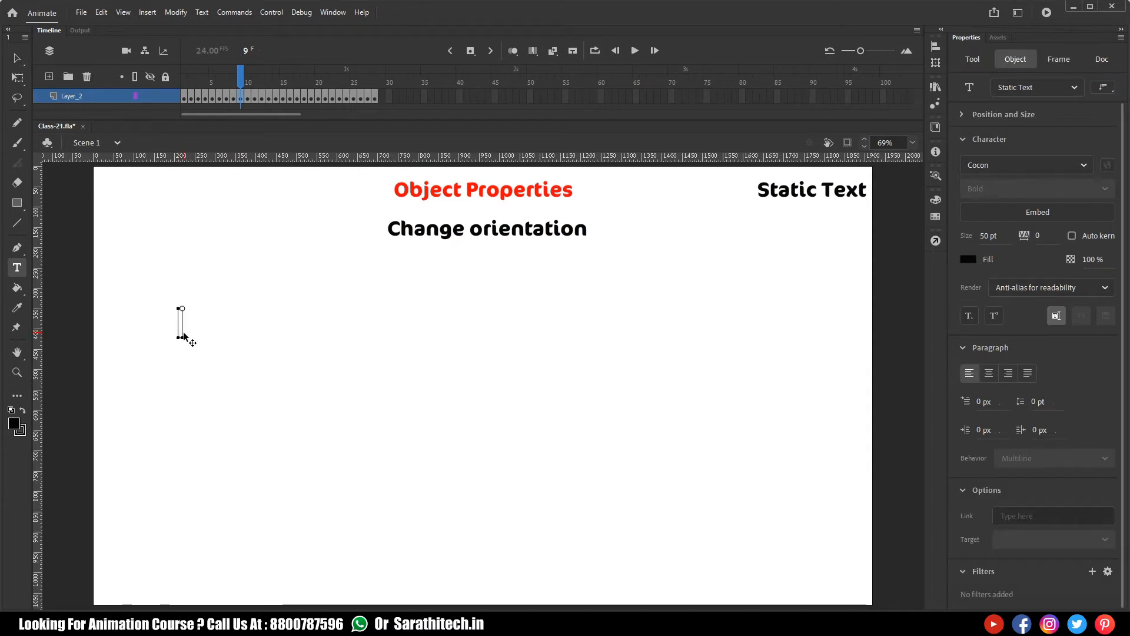
text(dfdfdfdfdfdf)
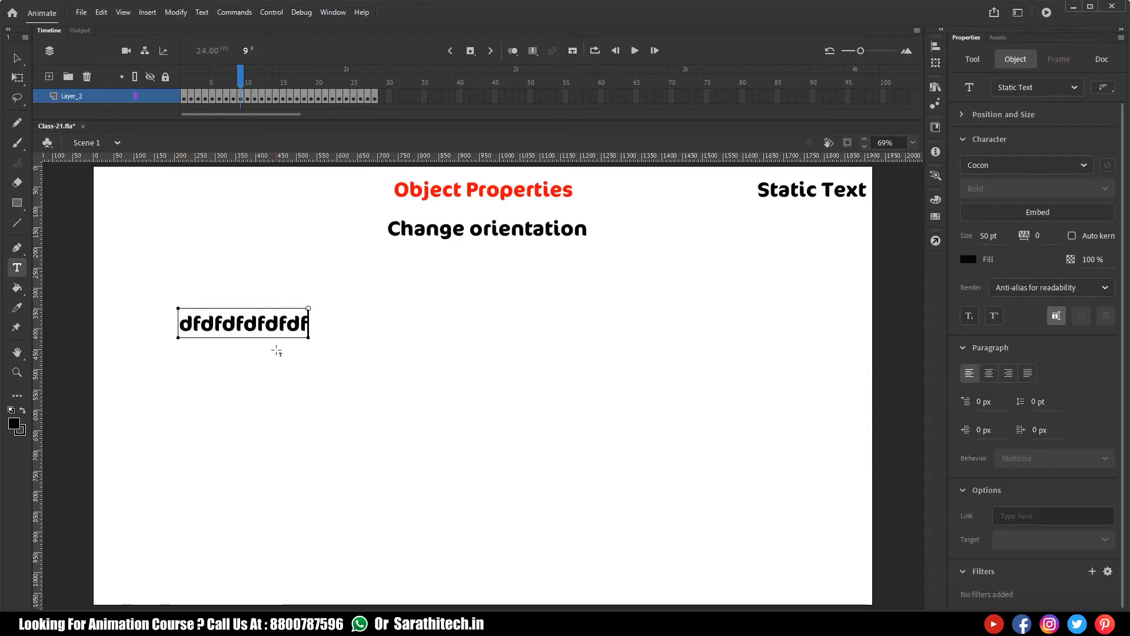
key(Escape)
- Add the static text "fgdfgfgfgf" in Vertical orientation at mid-stage, beside the horizontal text
click(1103, 88)
click(1066, 125)
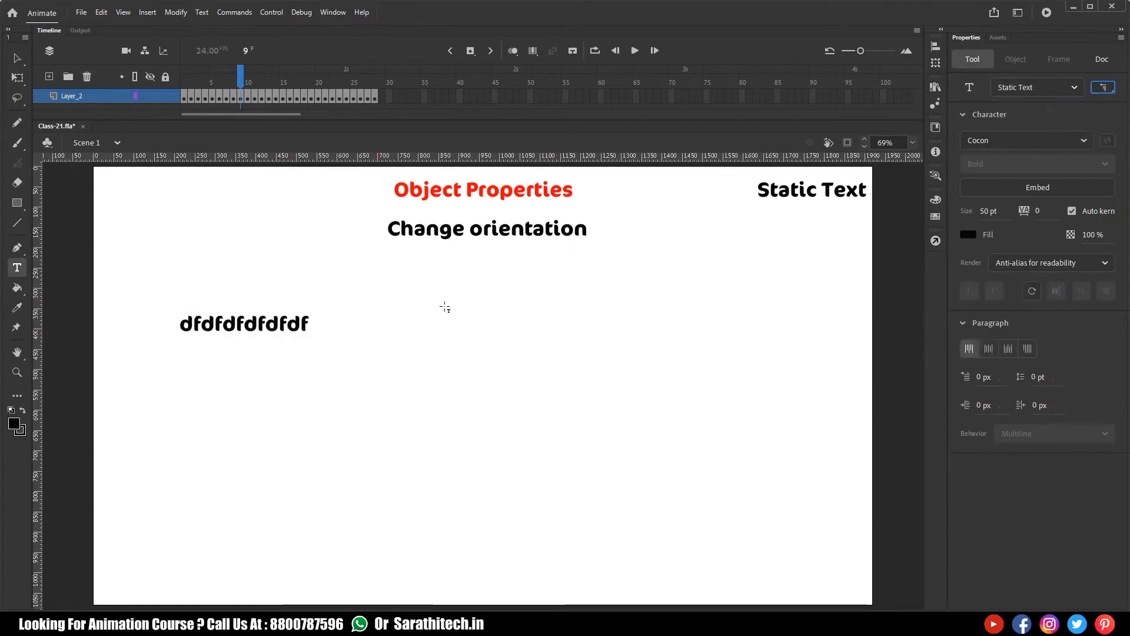
click(415, 318)
text(fgdfgfgfgf)
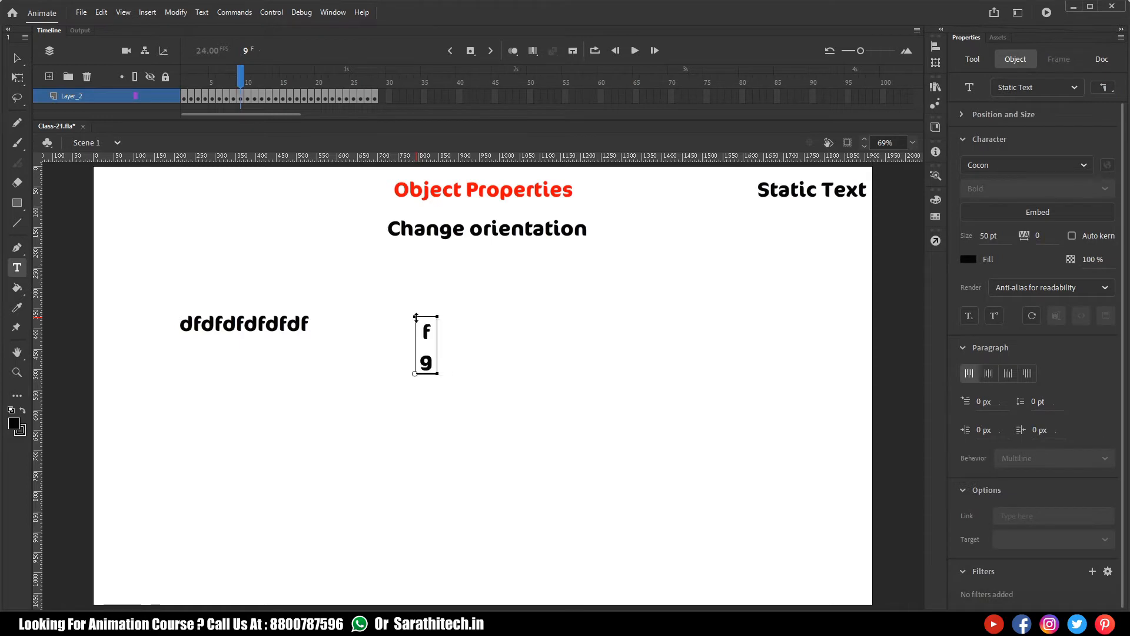
- Change the orientation of the "fgdfgfgfgf" text to Vertical, left to right
click(1103, 88)
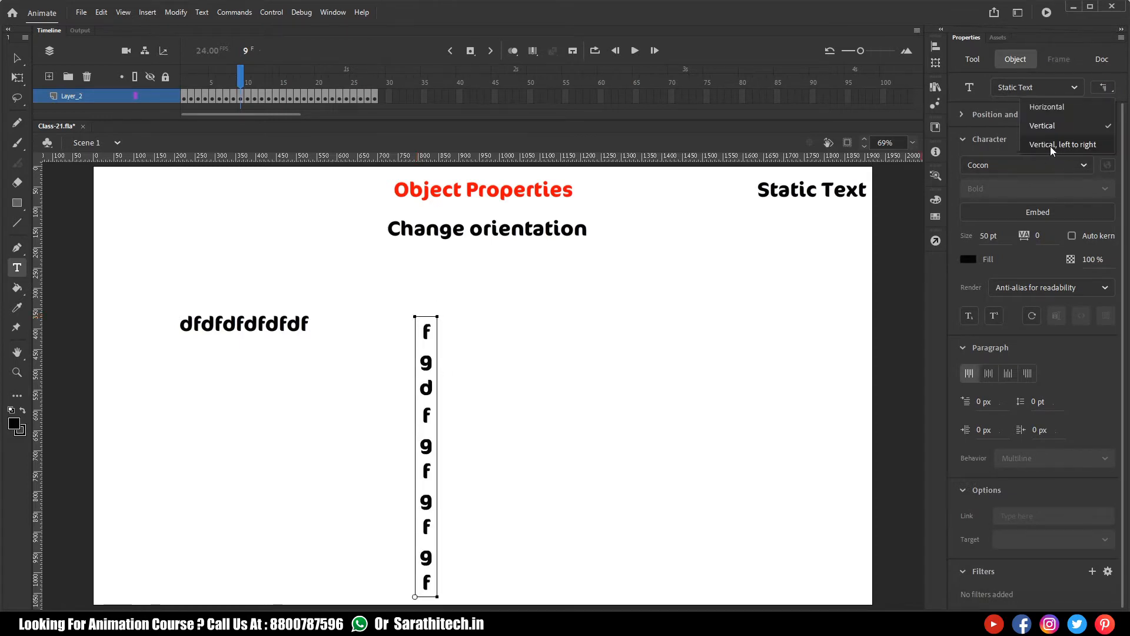
click(1084, 147)
click(570, 329)
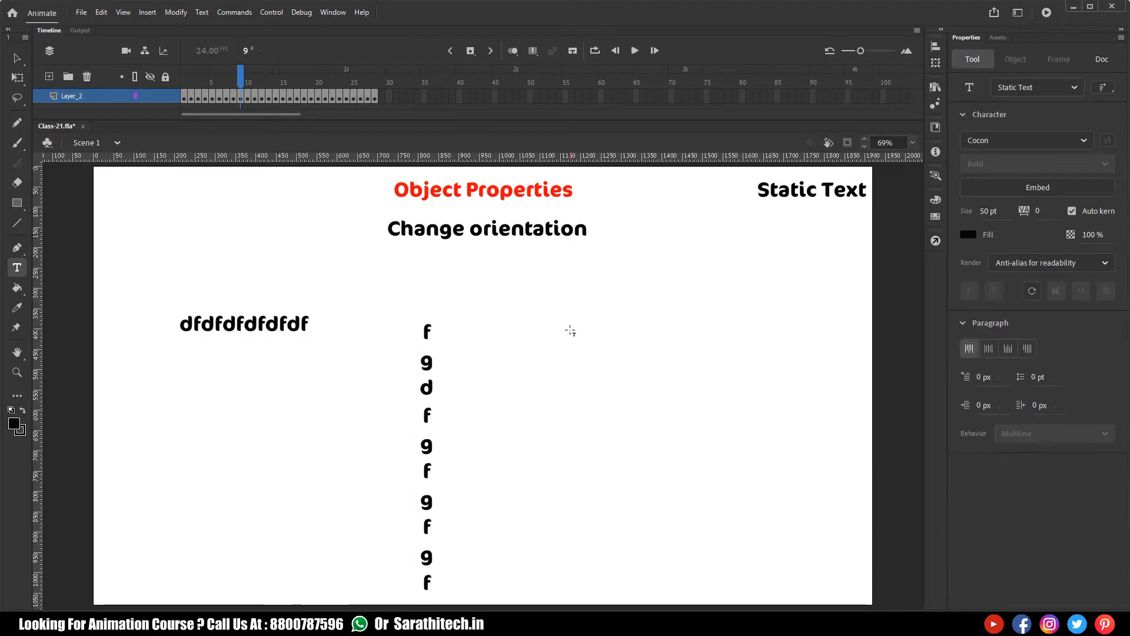
- Add a Vertical, left to right text beside the middle one, with the four lines "hjhjhj", "hjhjghj", "hjhjhj" and "hjhjj"
click(1103, 88)
click(1073, 146)
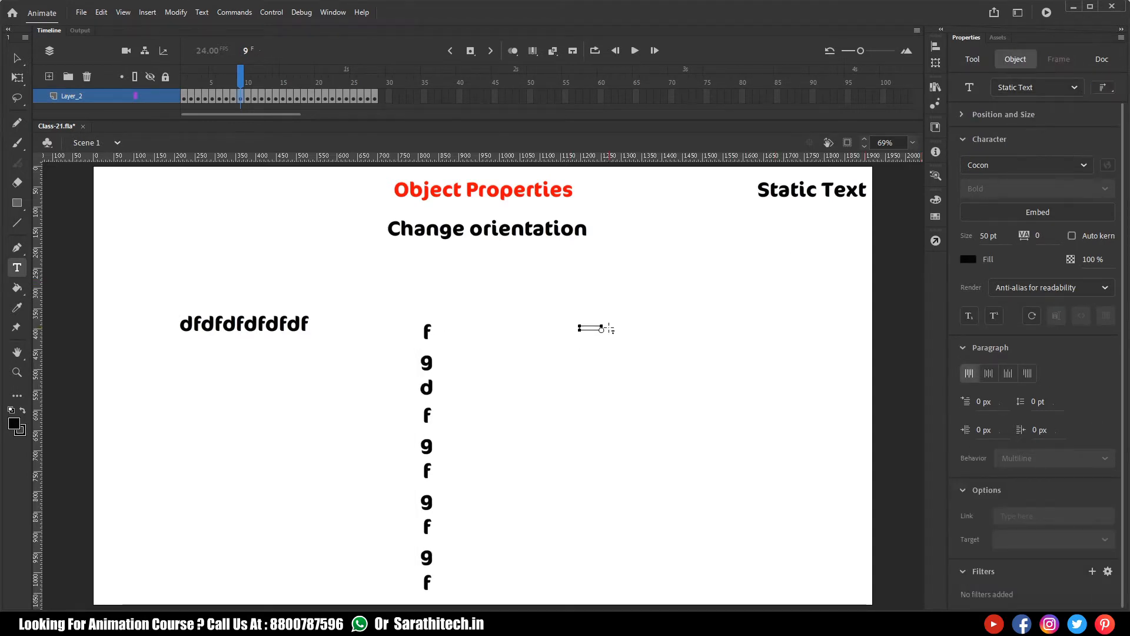
text(hjhjhj)
key(Return)
text(hjhjghj)
key(Return)
text(hjhjhj)
key(Return)
text(hjhjj)
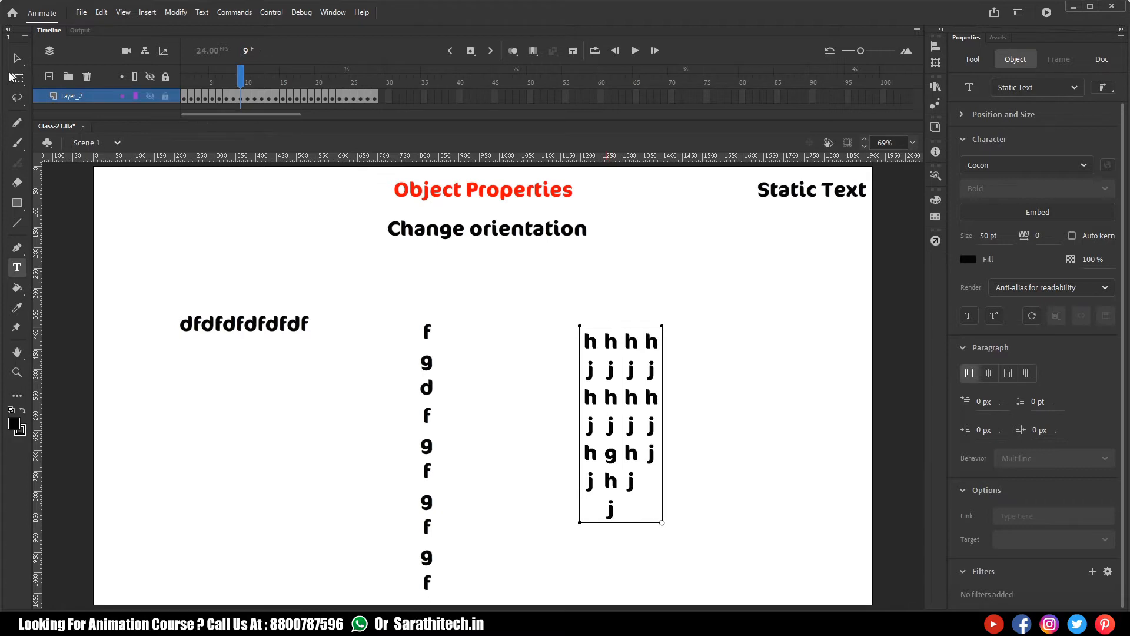
- Break the middle vertical text after "fgd" and insert the lines "hjghj", "hjhj", "hj" and "hjhj" there
click(16, 58)
click(630, 393)
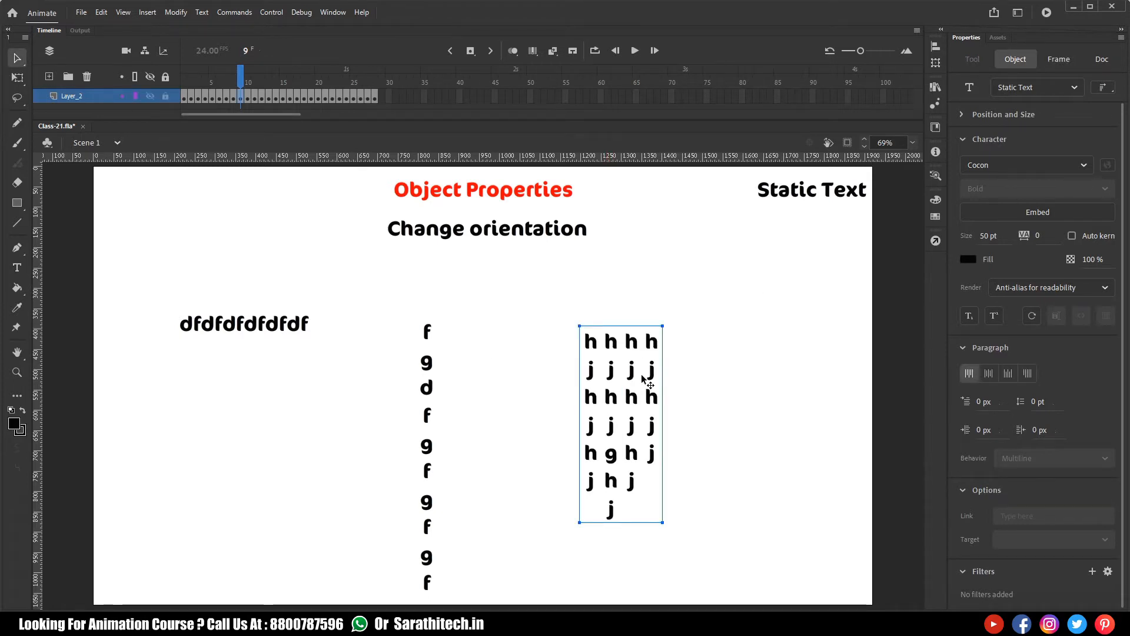
click(436, 388)
double_click(435, 395)
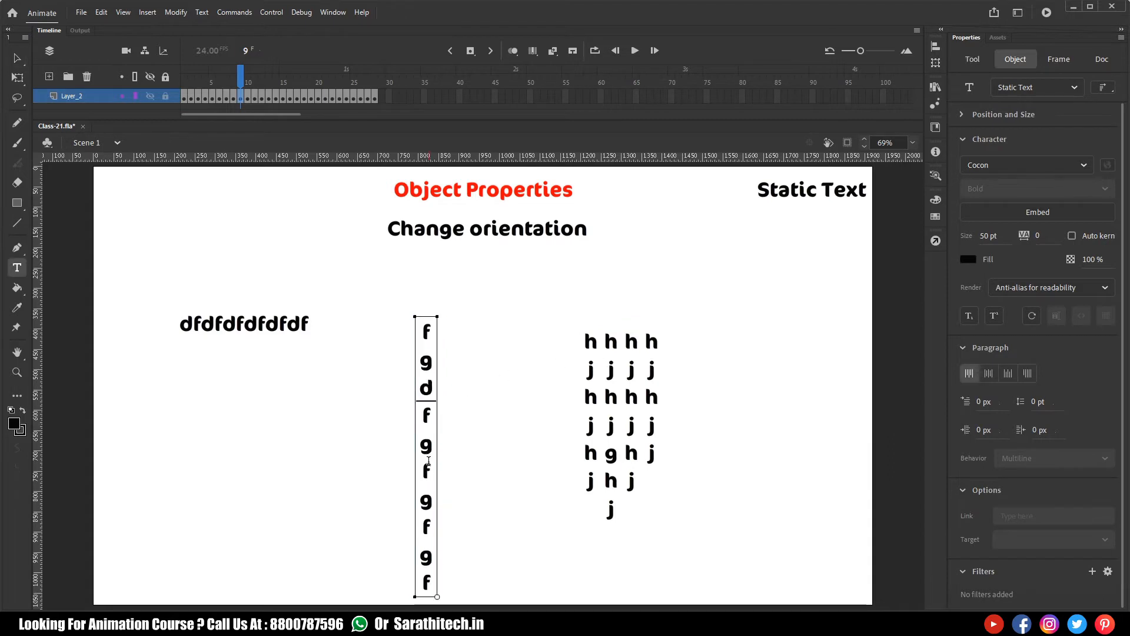
key(Return)
text(hjghj)
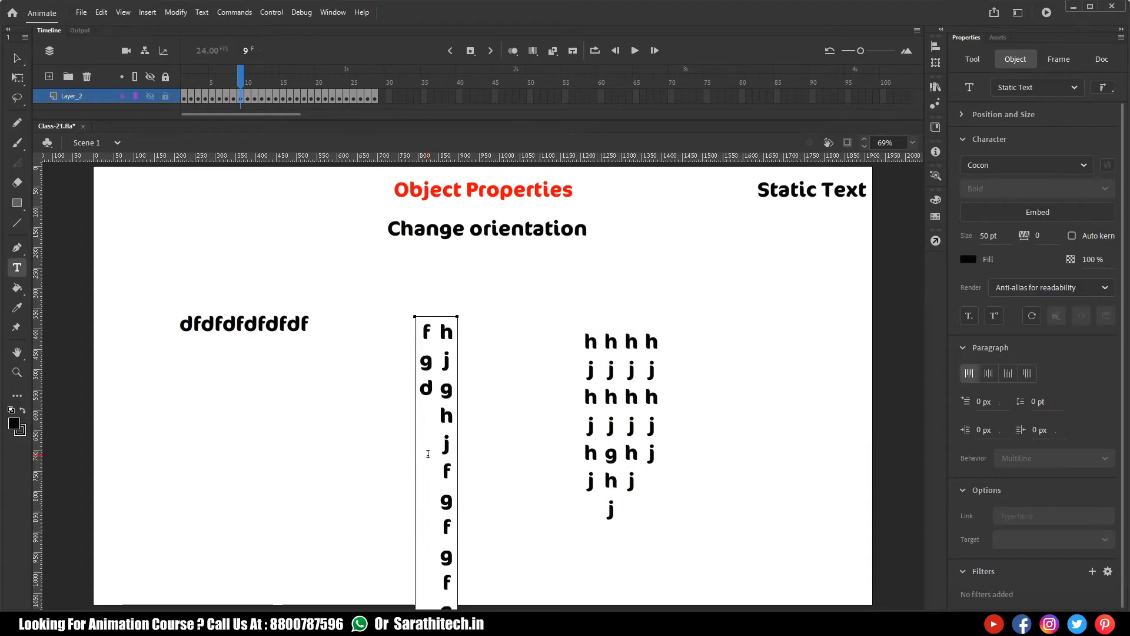
key(Return)
text(hjhj)
key(Return)
text(hj)
key(Return)
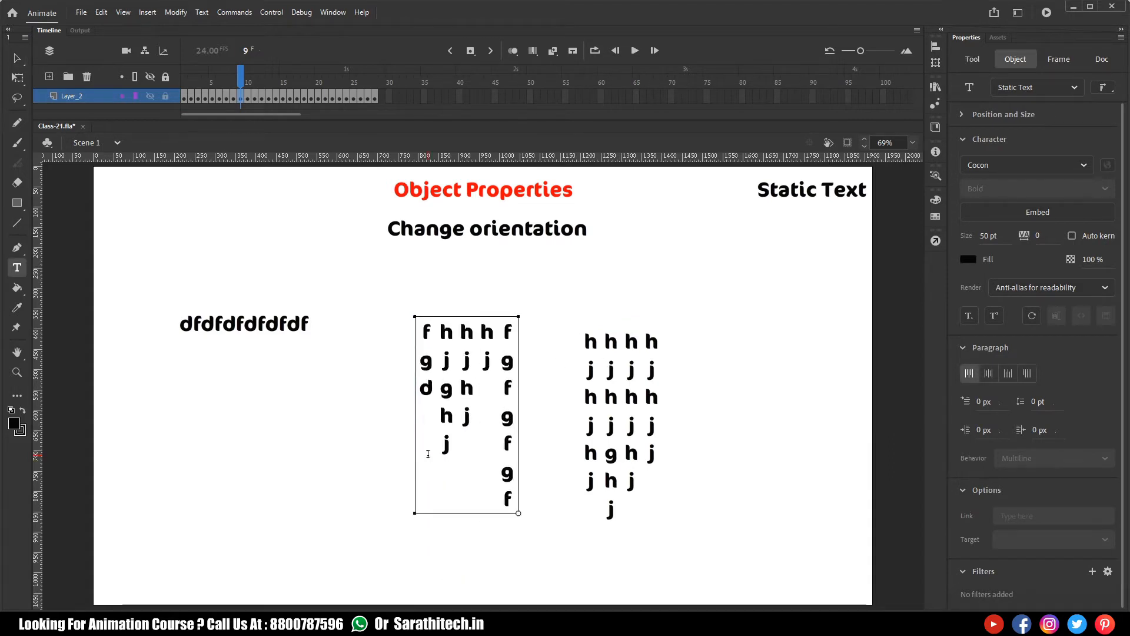
text(hjhj)
key(Return)
click(482, 283)
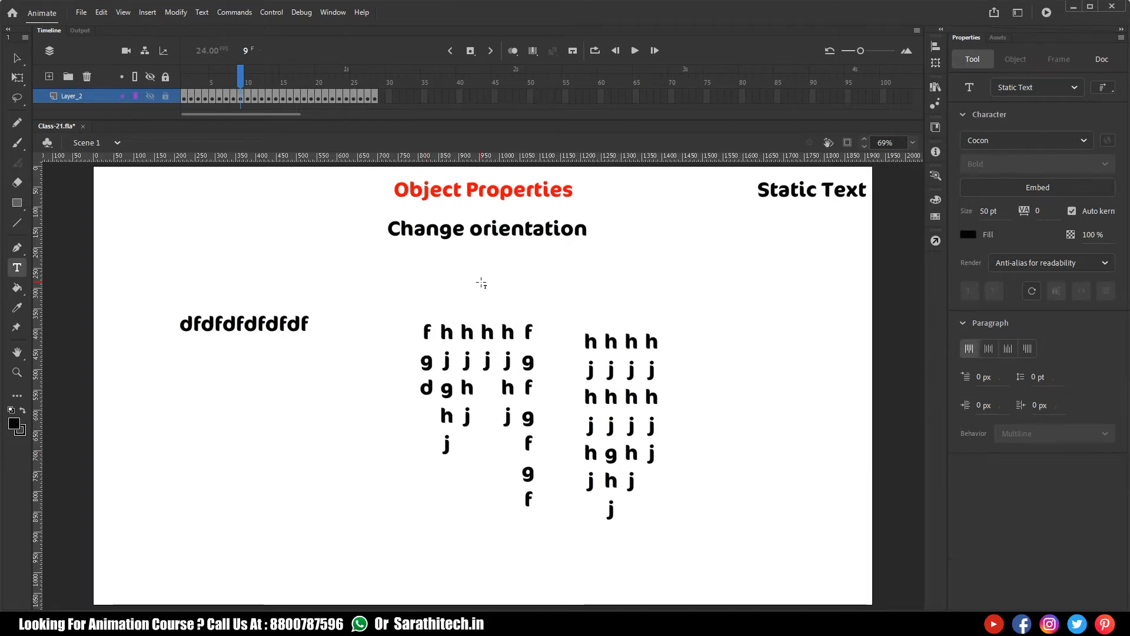
- Go to frame 10 and show only the Position and Size properties of its text, collapsing the other property sections
key(period)
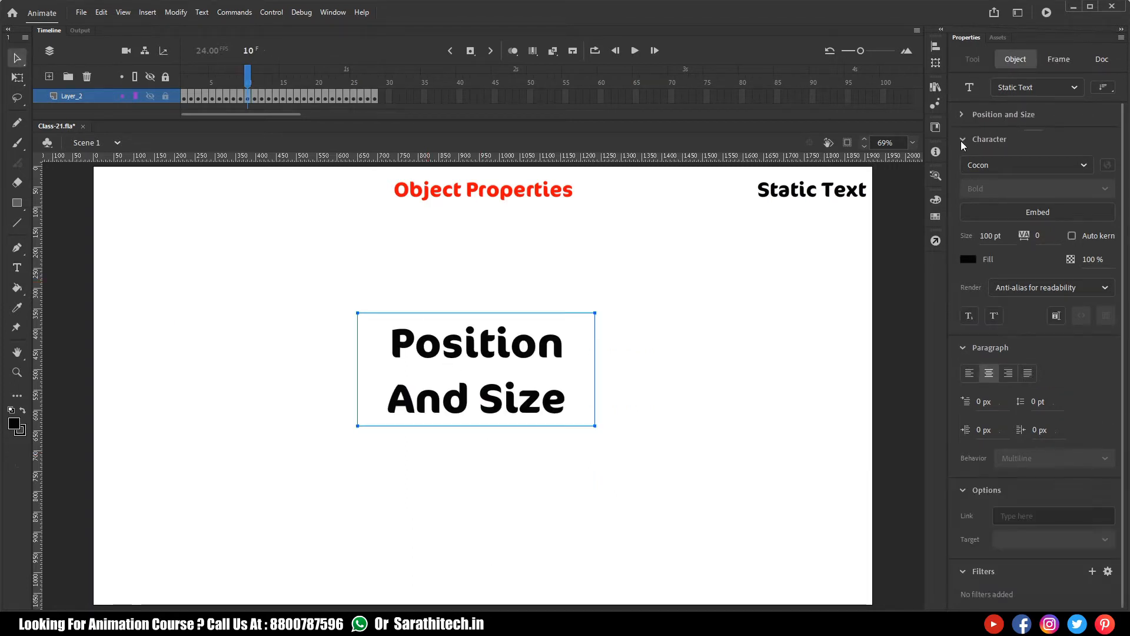
click(965, 139)
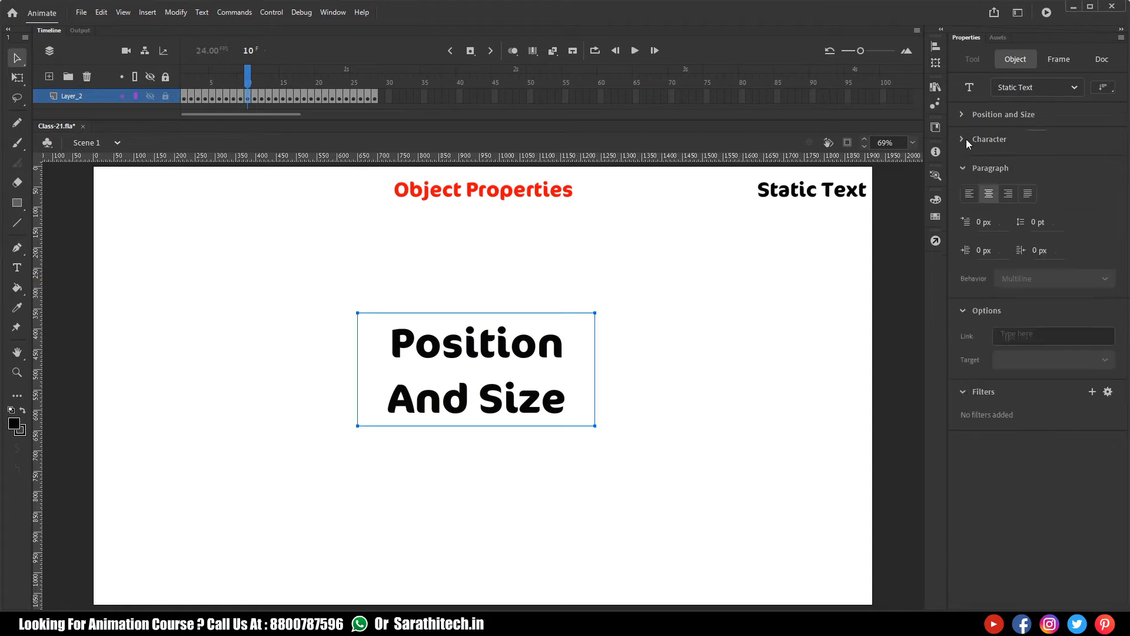
click(964, 165)
click(963, 186)
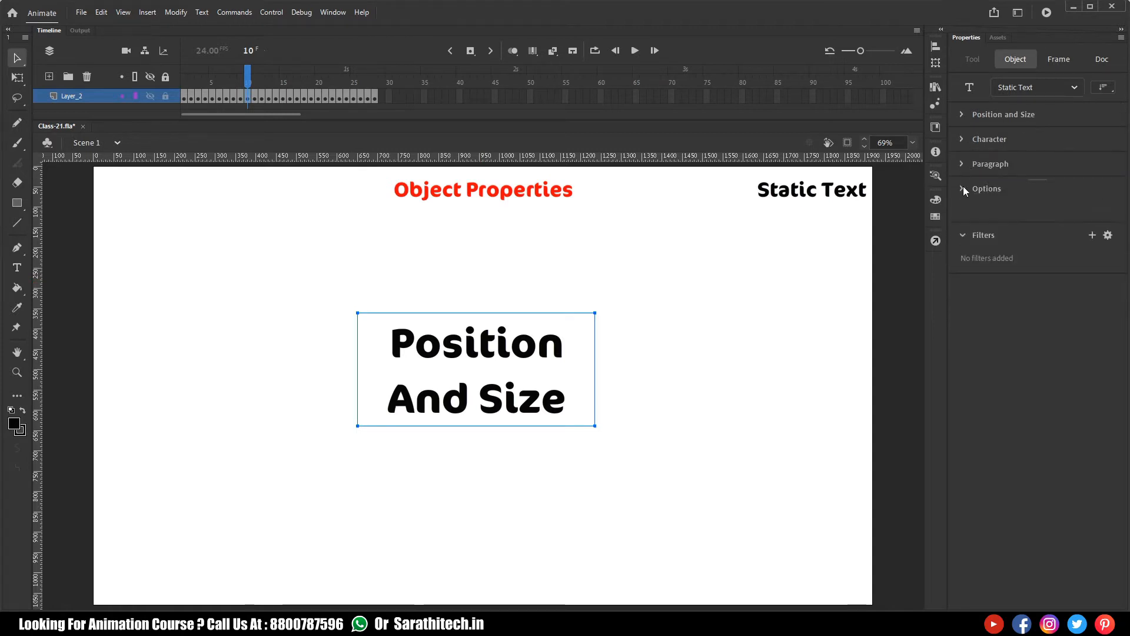
click(964, 211)
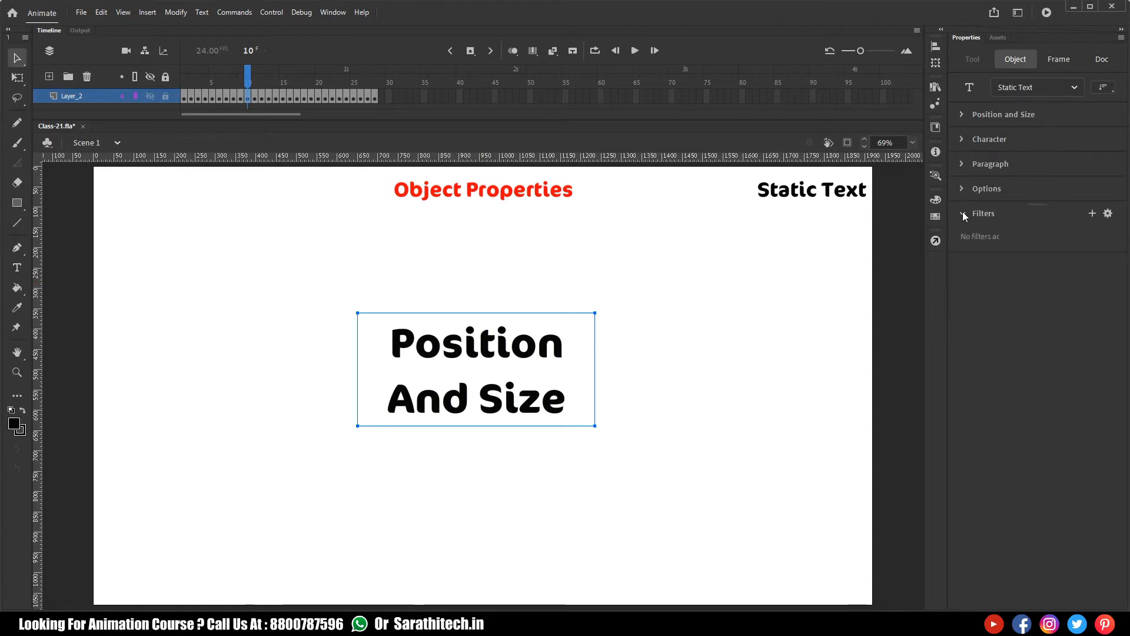
click(963, 112)
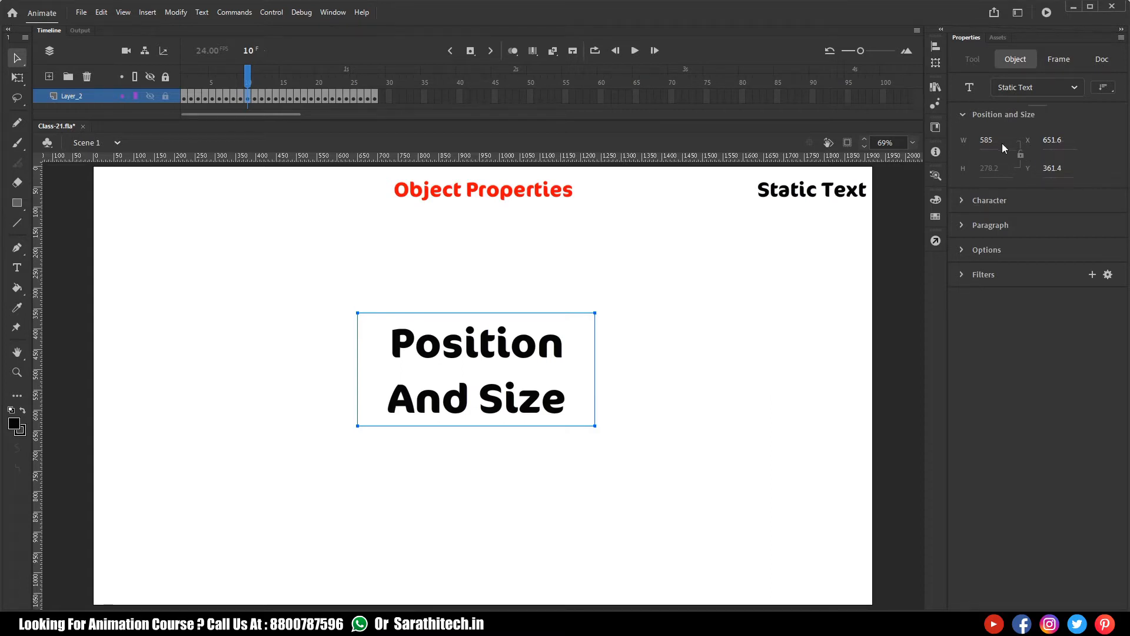
- Adjust the width and X position of the "Position And Size" text, and deselect it
drag(992, 142, 951, 151)
drag(1060, 144, 1055, 171)
click(707, 271)
- On frame 11, try several fonts on the "Sarathi Tech" text and set it to Bodoni MT with the Bold style
key(period)
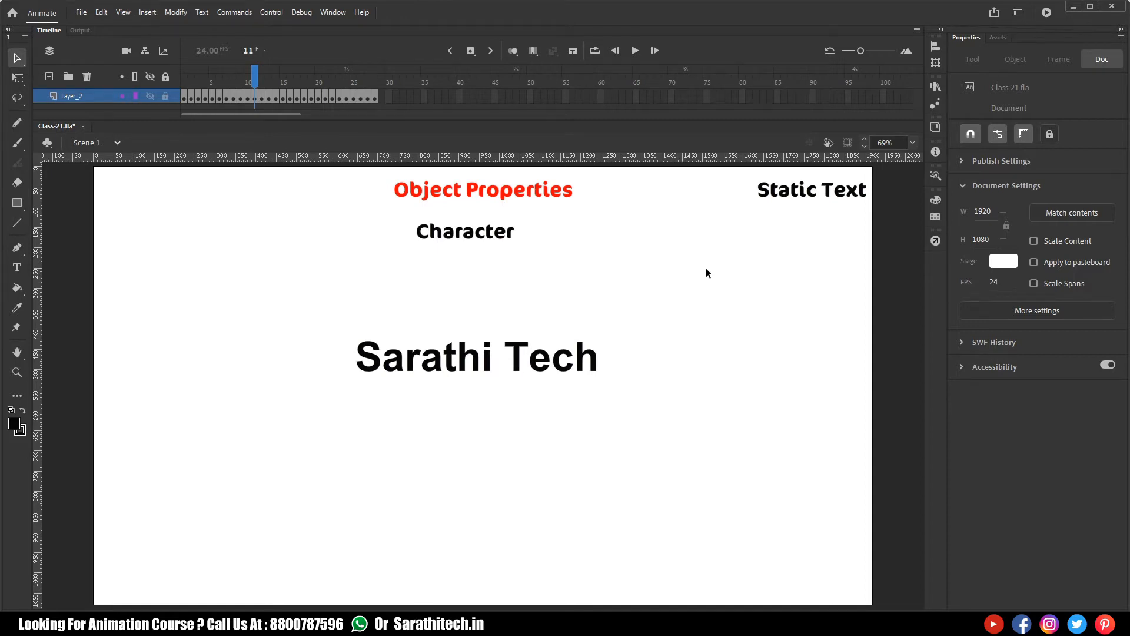
click(595, 360)
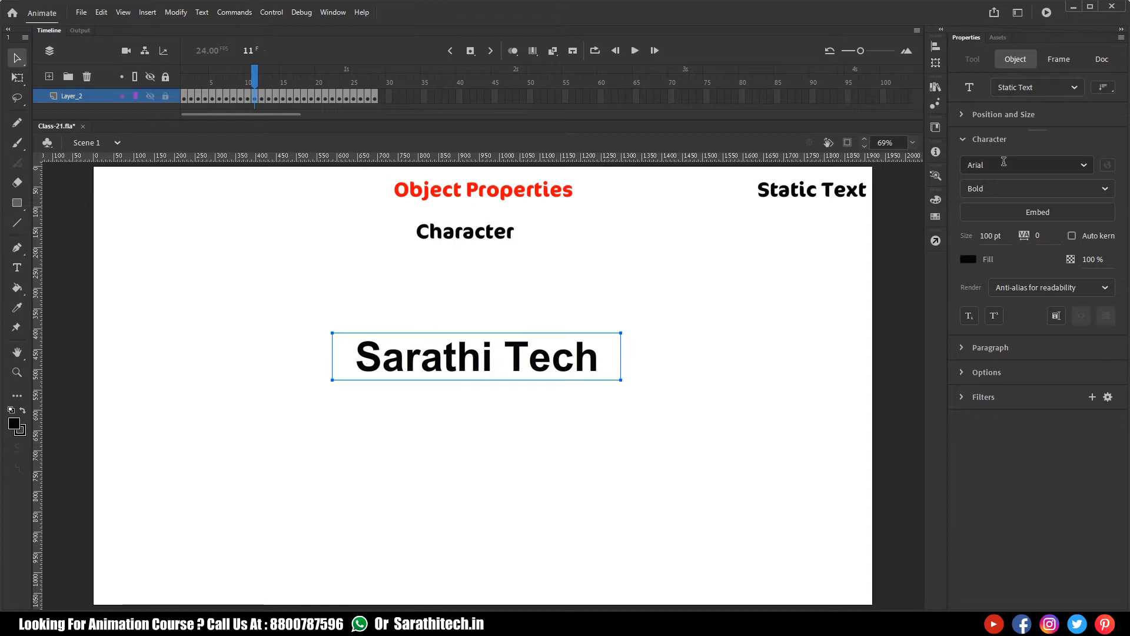
click(1083, 165)
click(981, 209)
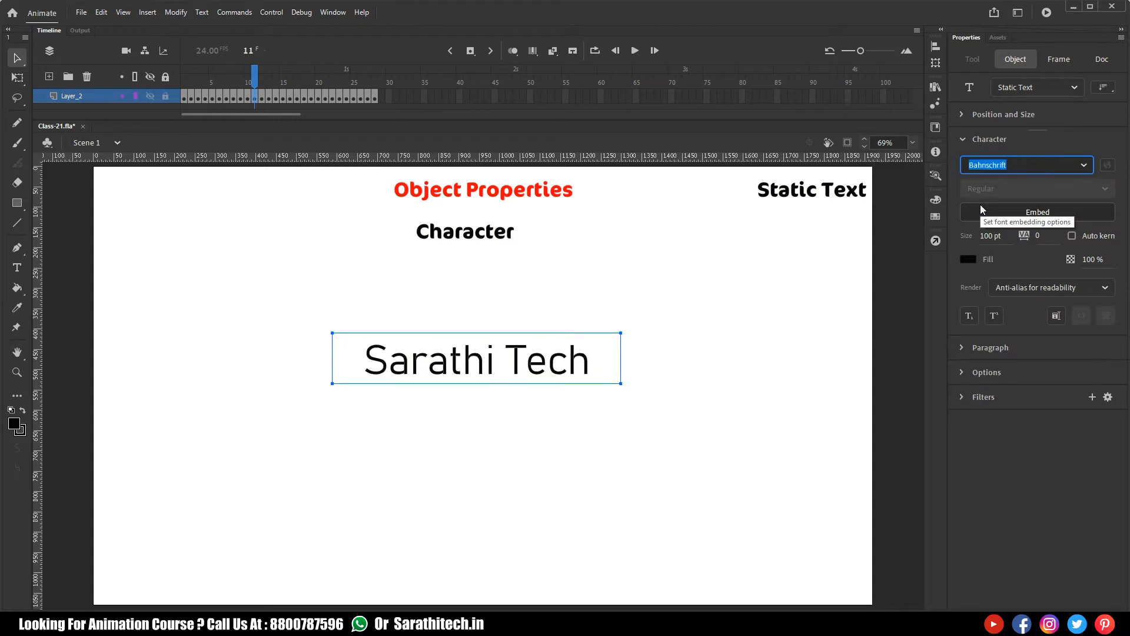
key(Down)
key(Down)
key(Down)
key(Down)
key(Down)
key(Down)
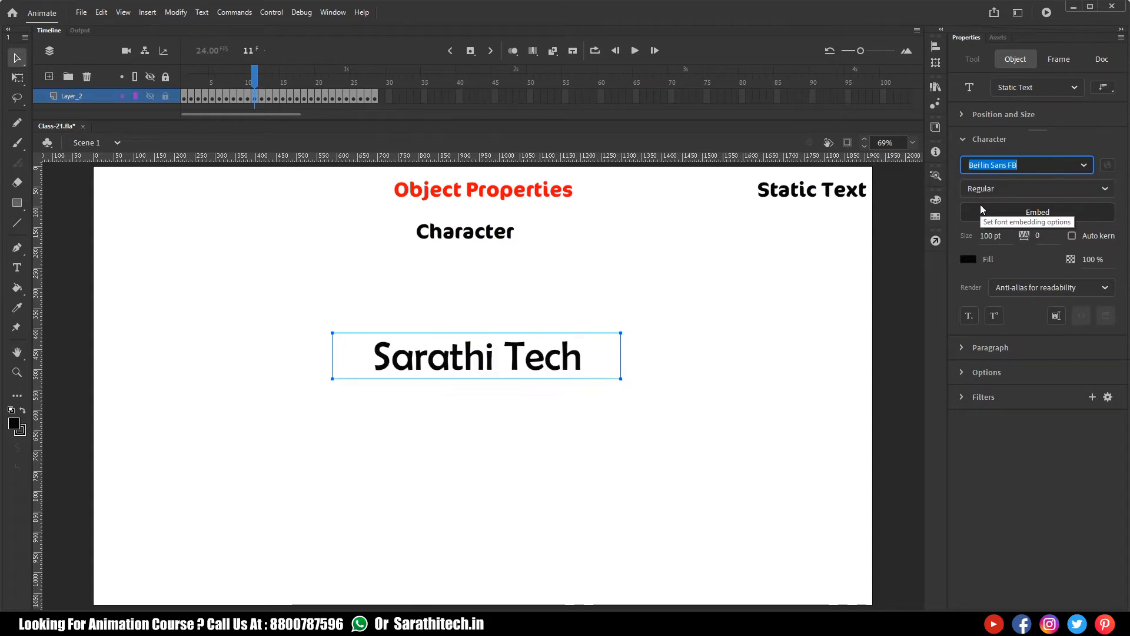
key(Down)
key(Down)
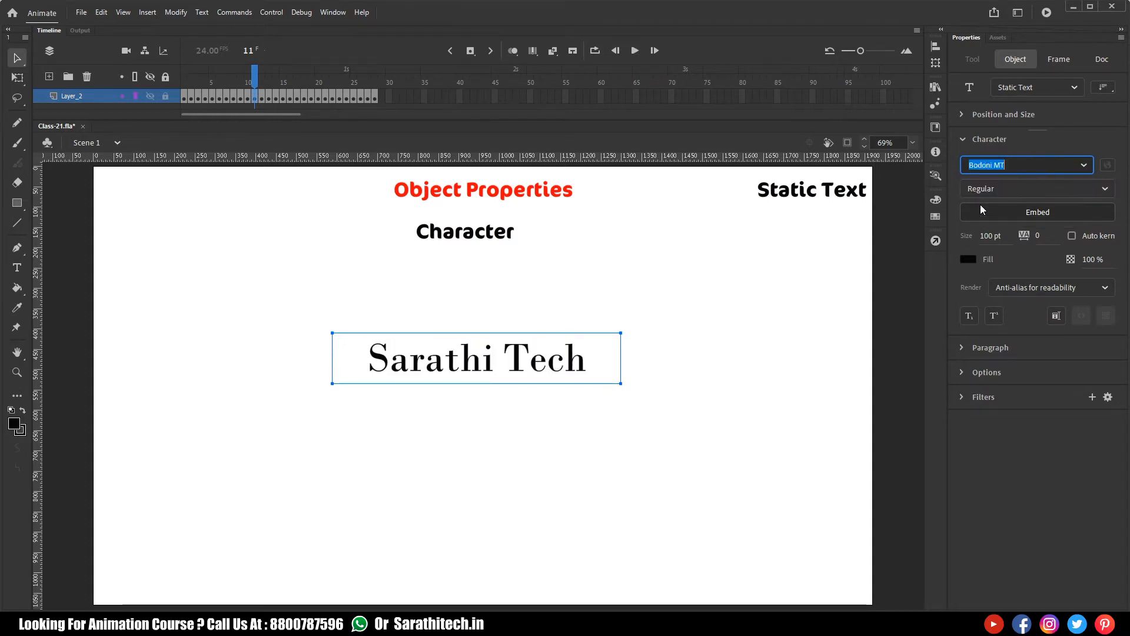
click(1107, 189)
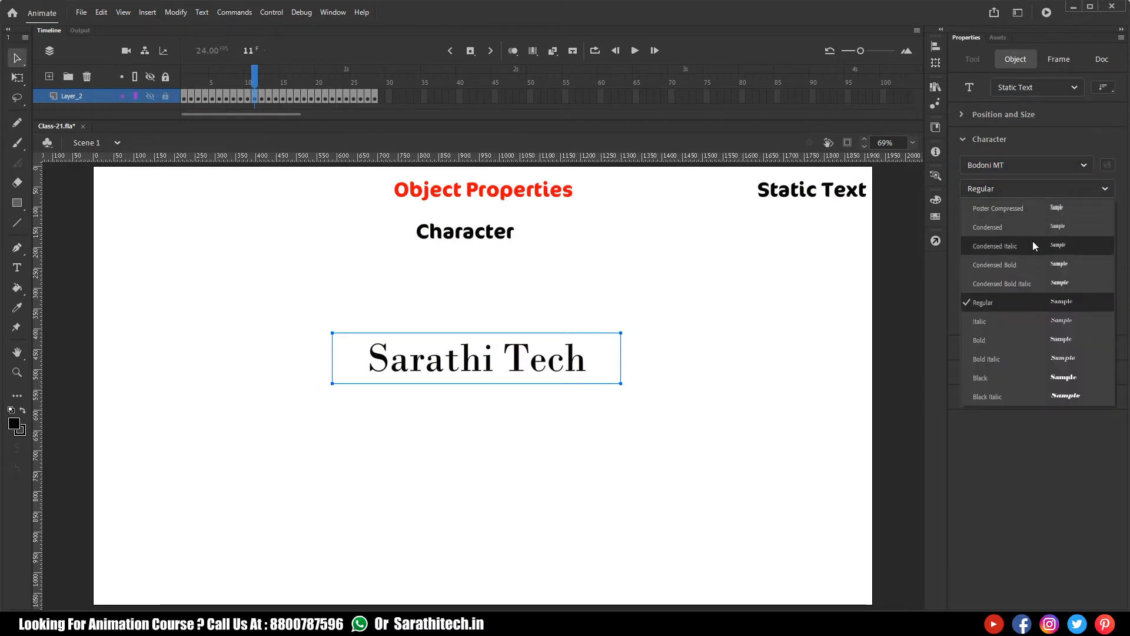
click(989, 341)
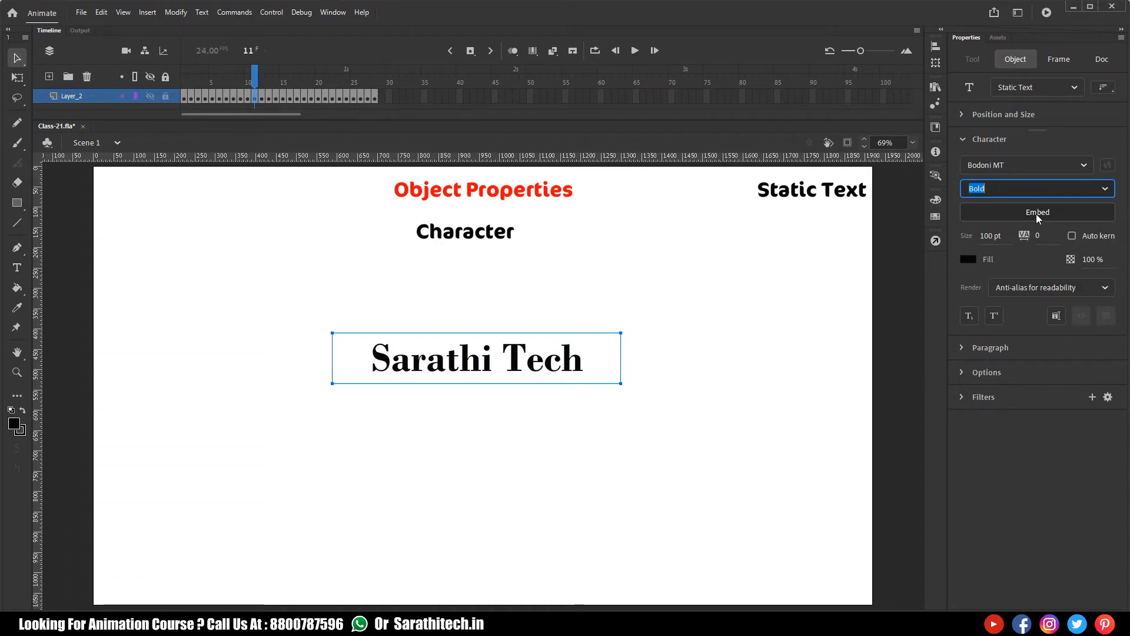
- Embed the Bodoni MT Bold font as Font 1 with the Uppercase and Numerals character ranges
click(1045, 211)
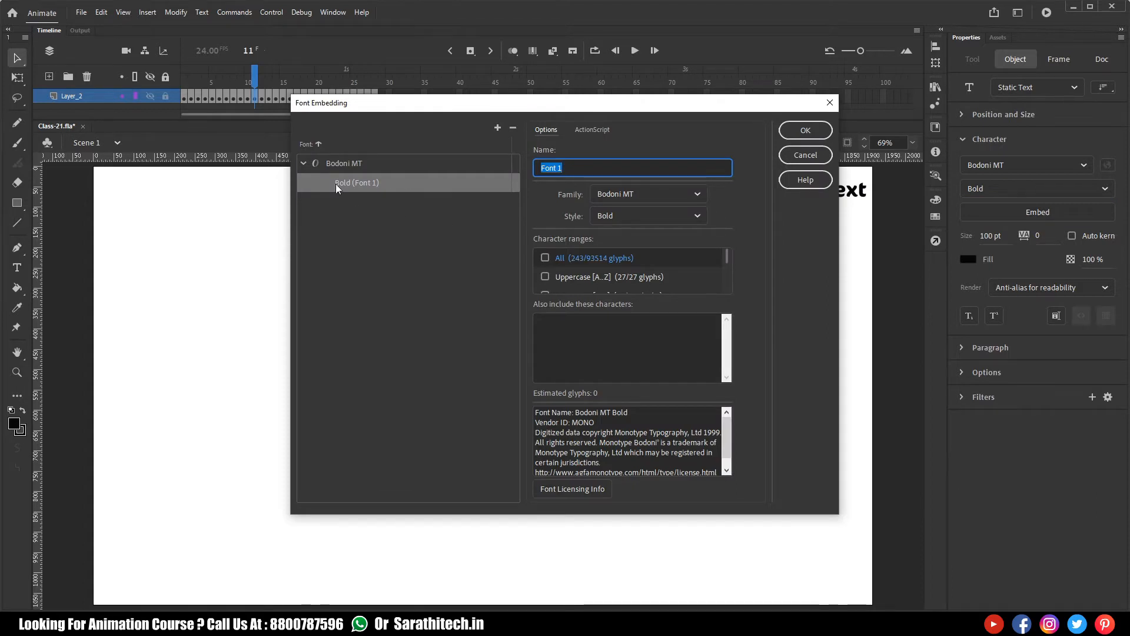
click(354, 163)
click(352, 184)
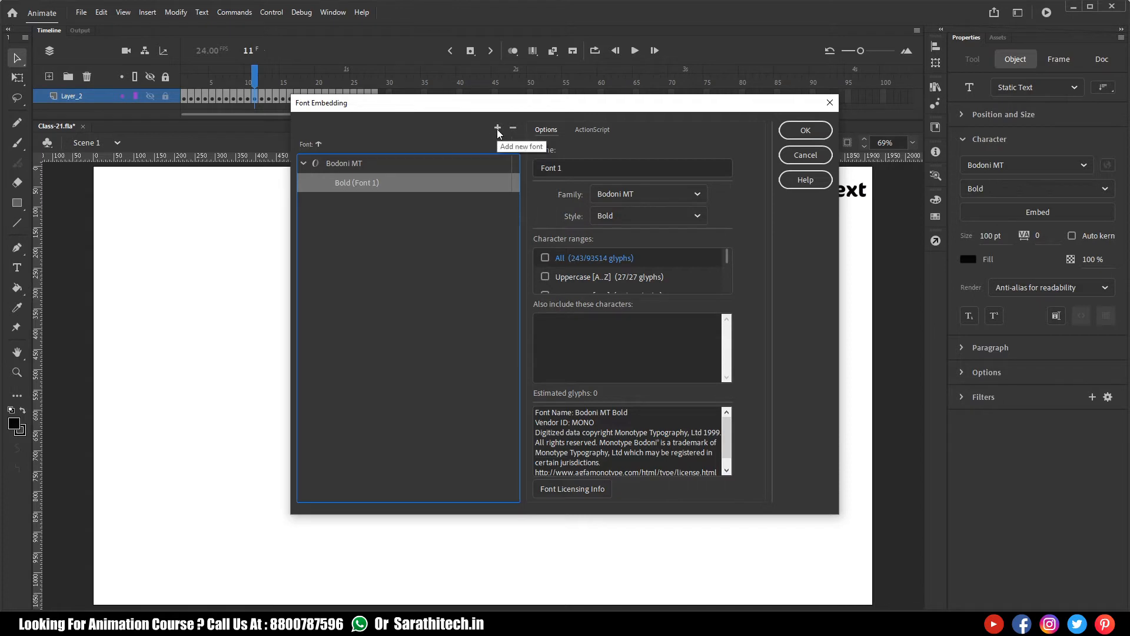
click(547, 277)
scroll(553, 277, down, 1)
click(546, 259)
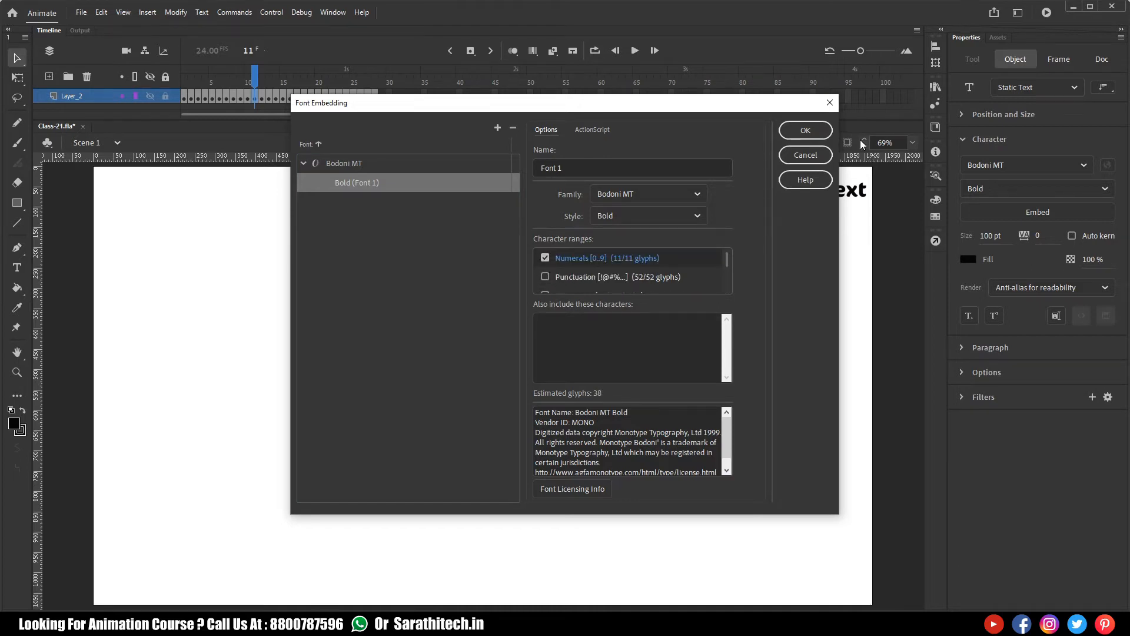
click(806, 130)
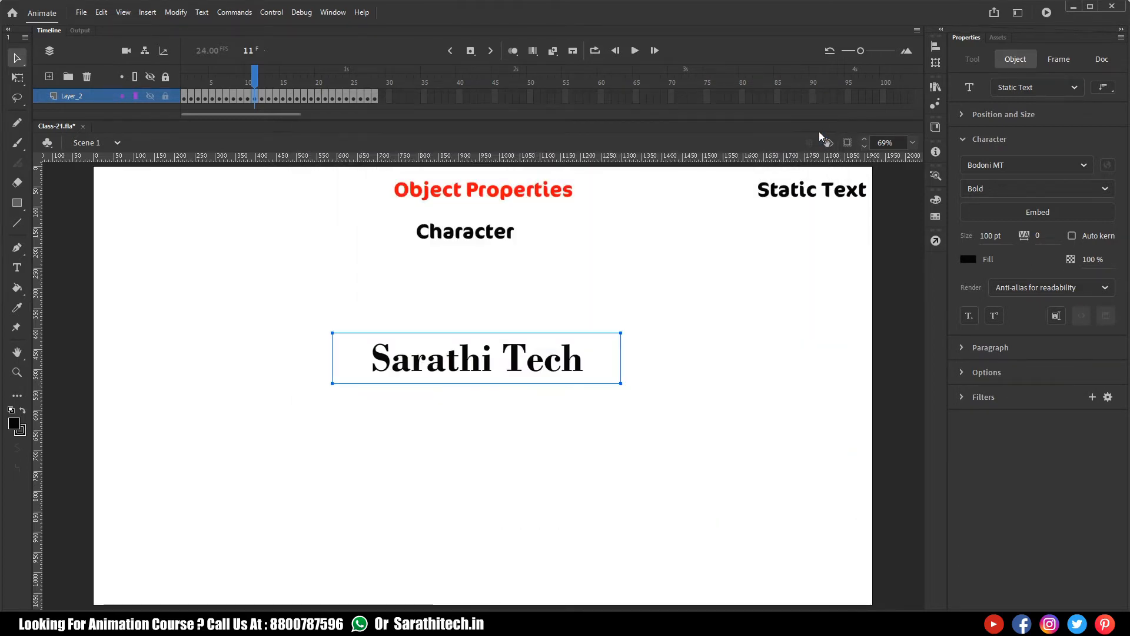
- Look up the embedded Font 1 in the document's library
click(808, 267)
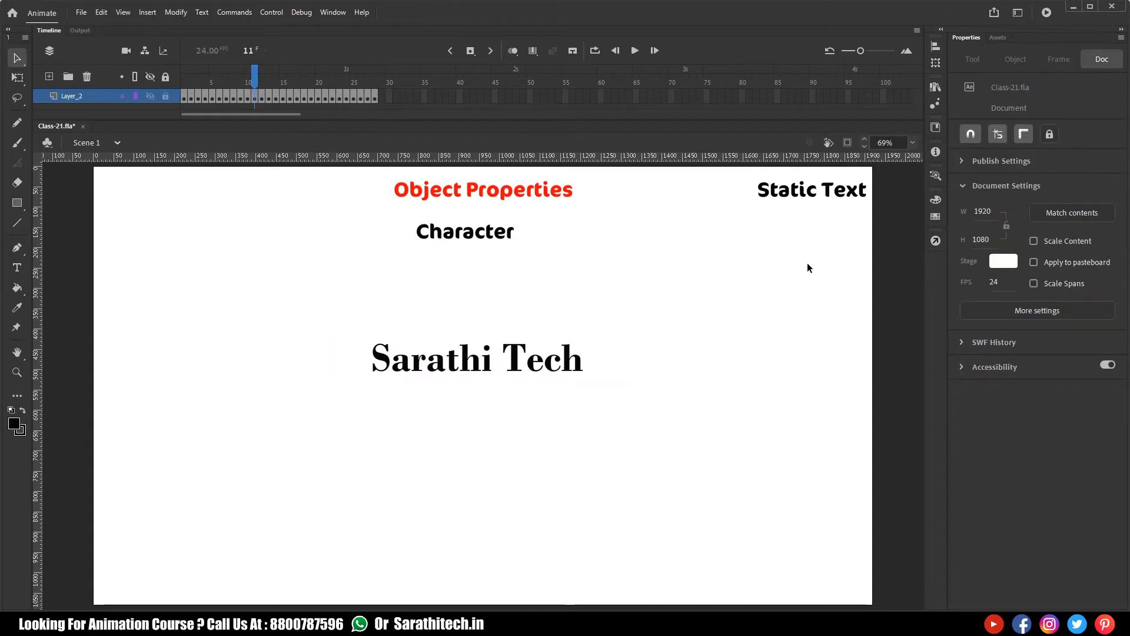
key(ctrl+l)
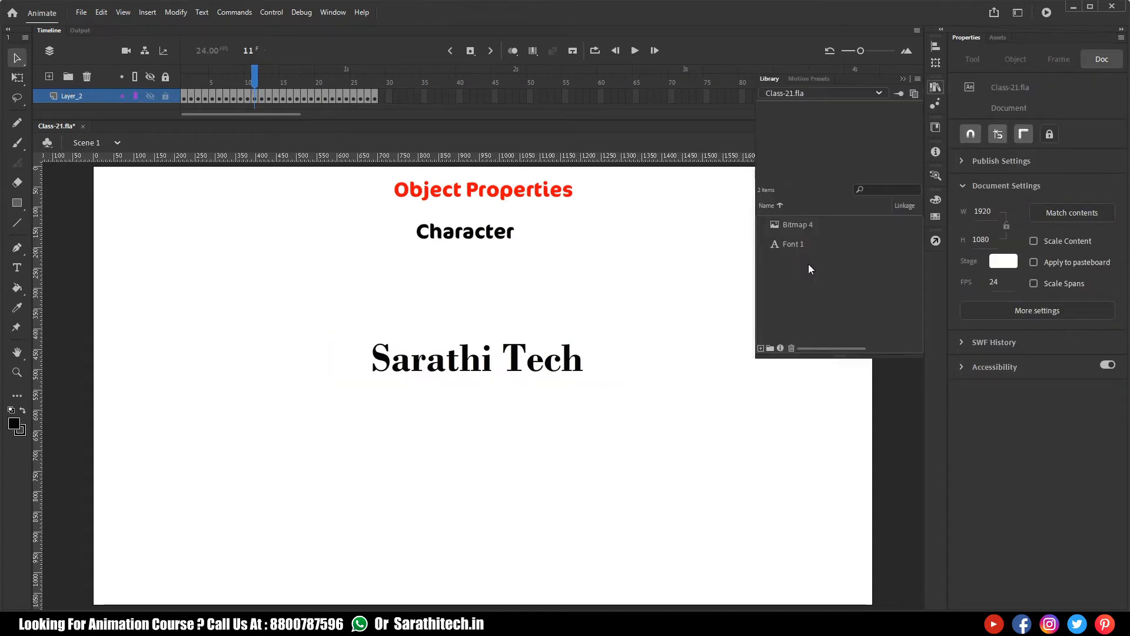
click(795, 243)
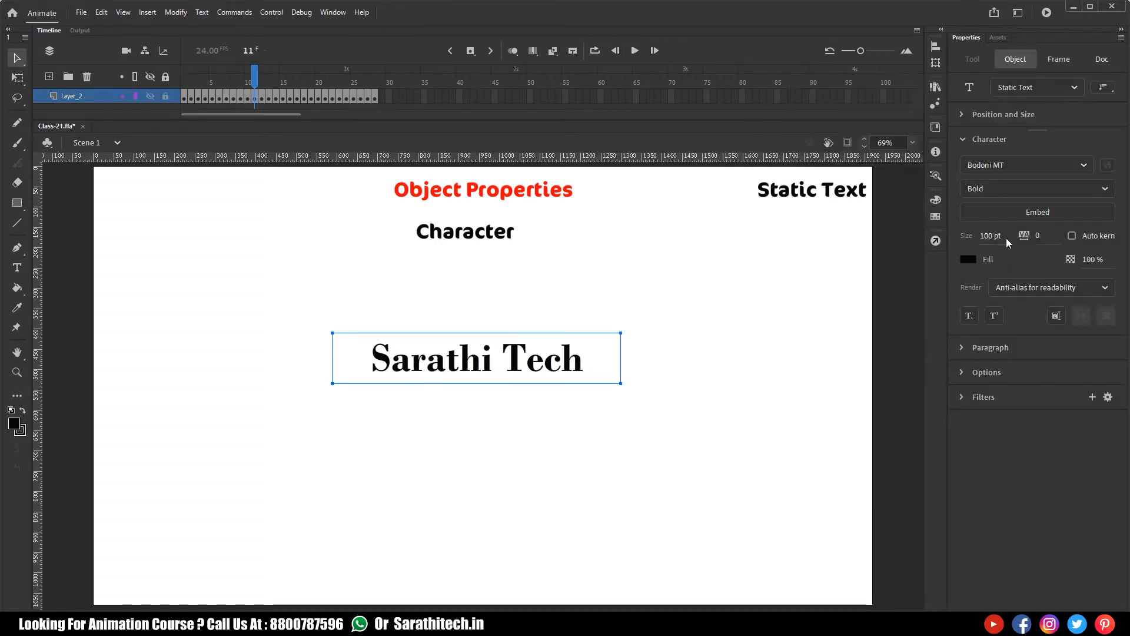
- Try the "Sarathi Tech" text at a size of 30 pt and at 200 pt
click(1001, 237)
text(30)
key(Return)
drag(955, 241, 1019, 241)
click(993, 239)
text(200)
key(Return)
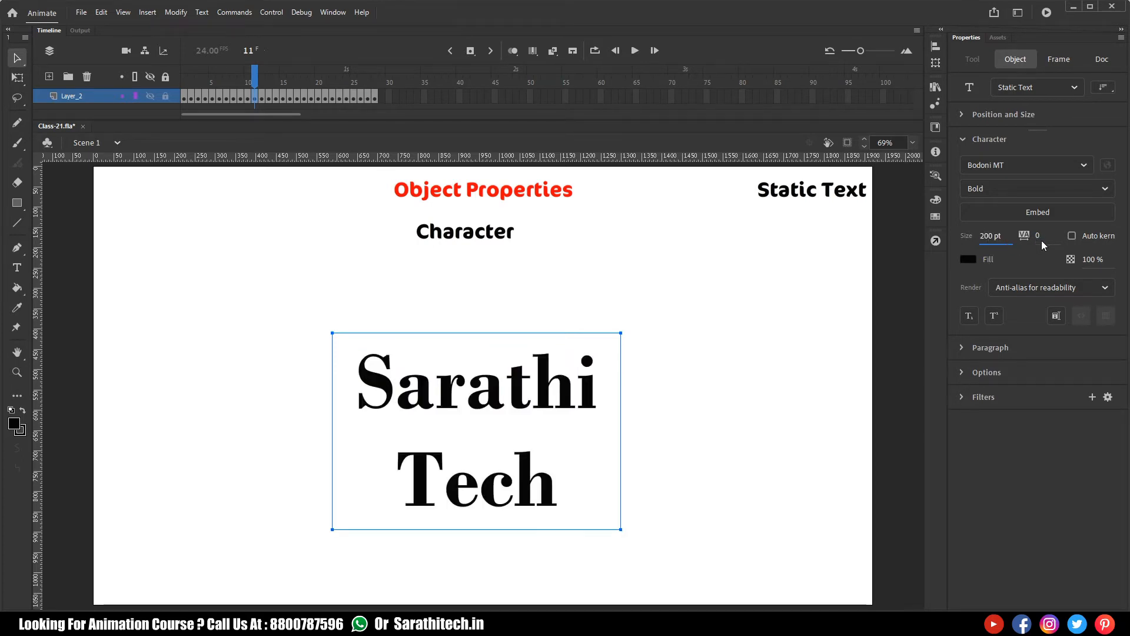
- Set the letter spacing of the "Sarathi Tech" text to 16 and its size to 100 pt
click(1037, 236)
mouse_move(1037, 236)
mouse_down()
mouse_move(1070, 236)
mouse_move(1047, 237)
mouse_up()
click(992, 236)
text(100)
key(Return)
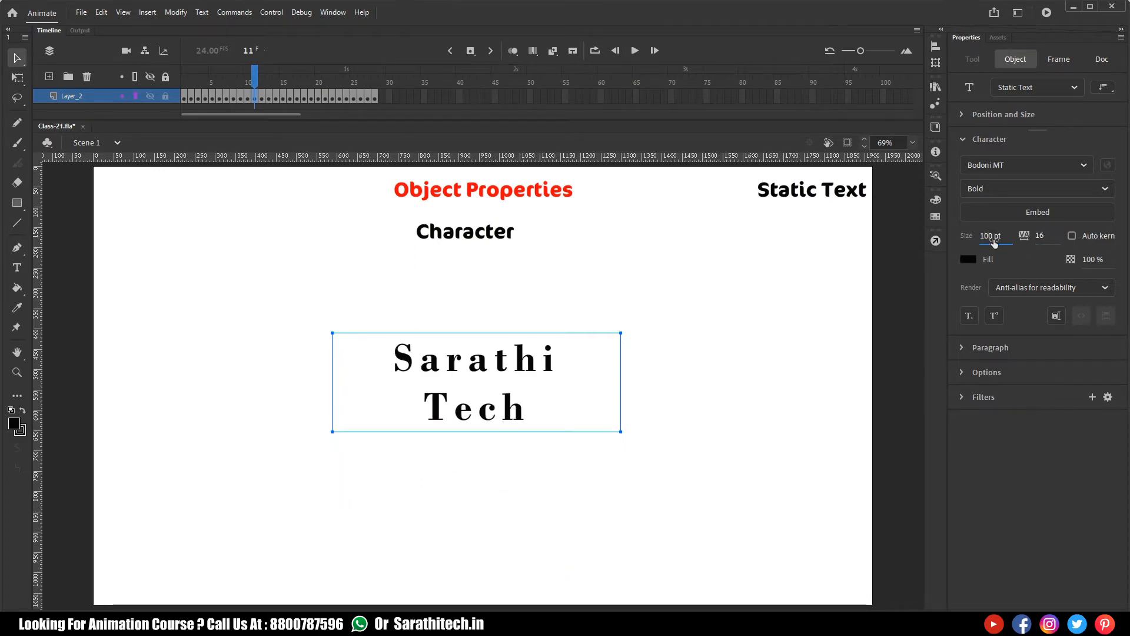
- Set the letter spacing of the "Sarathi Tech" text to 0 and turn on auto kerning
mouse_move(1042, 237)
mouse_down()
mouse_move(1069, 236)
mouse_move(1032, 237)
mouse_up()
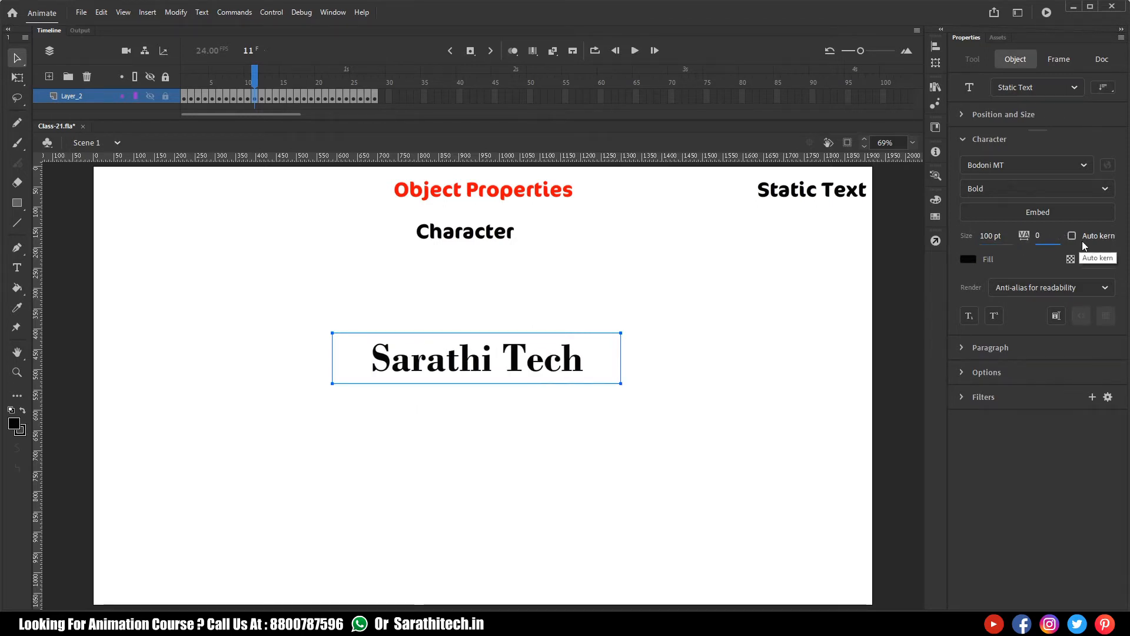
click(1073, 236)
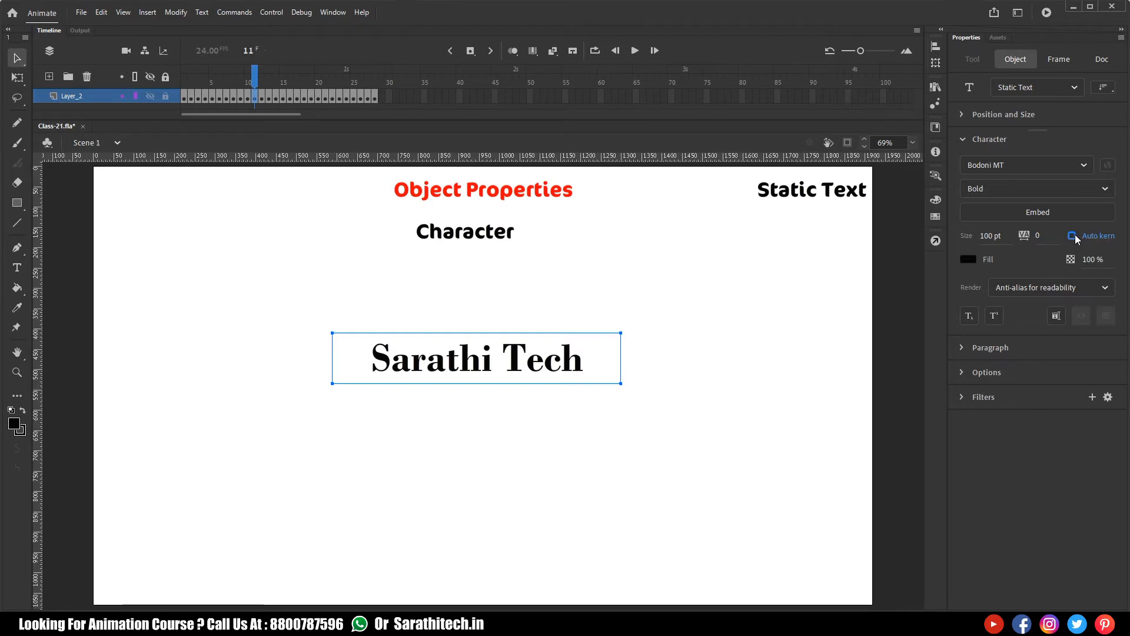
click(1073, 235)
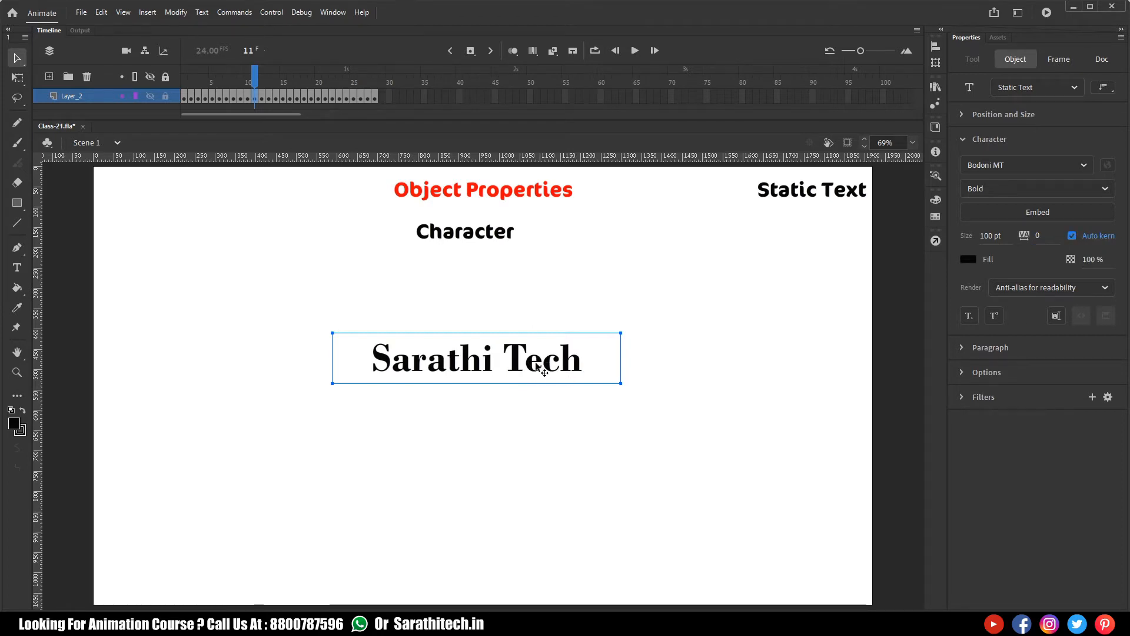
click(1073, 236)
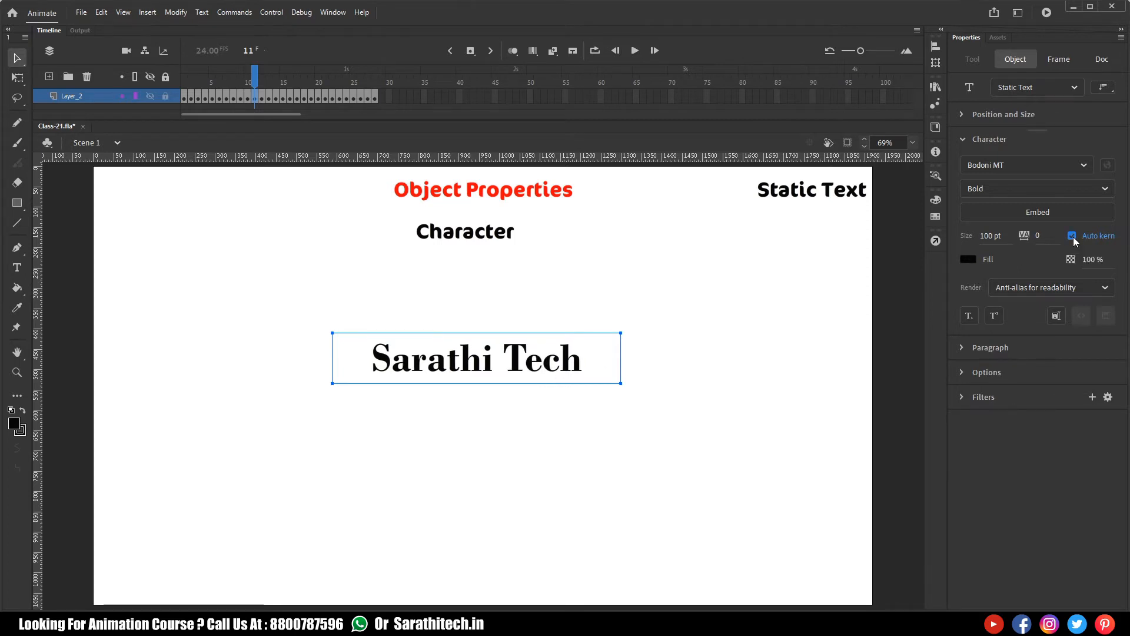
- Change the "Sarathi Tech" fill to orange, trying its alpha at 0% and returning it to 100%
click(969, 259)
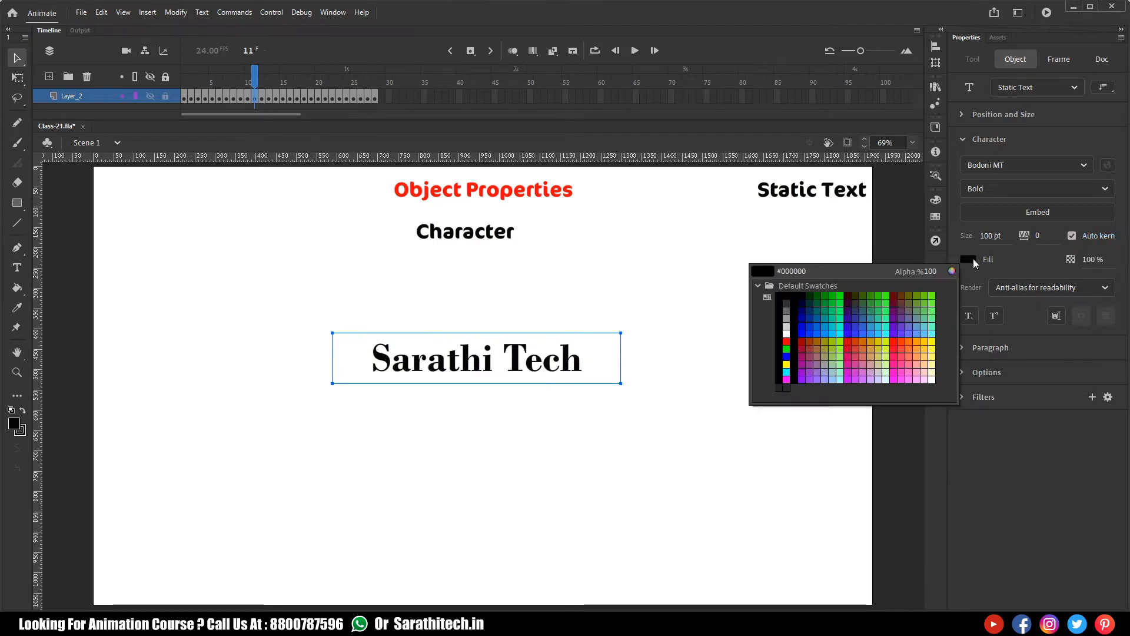
click(910, 342)
drag(1093, 259, 1030, 264)
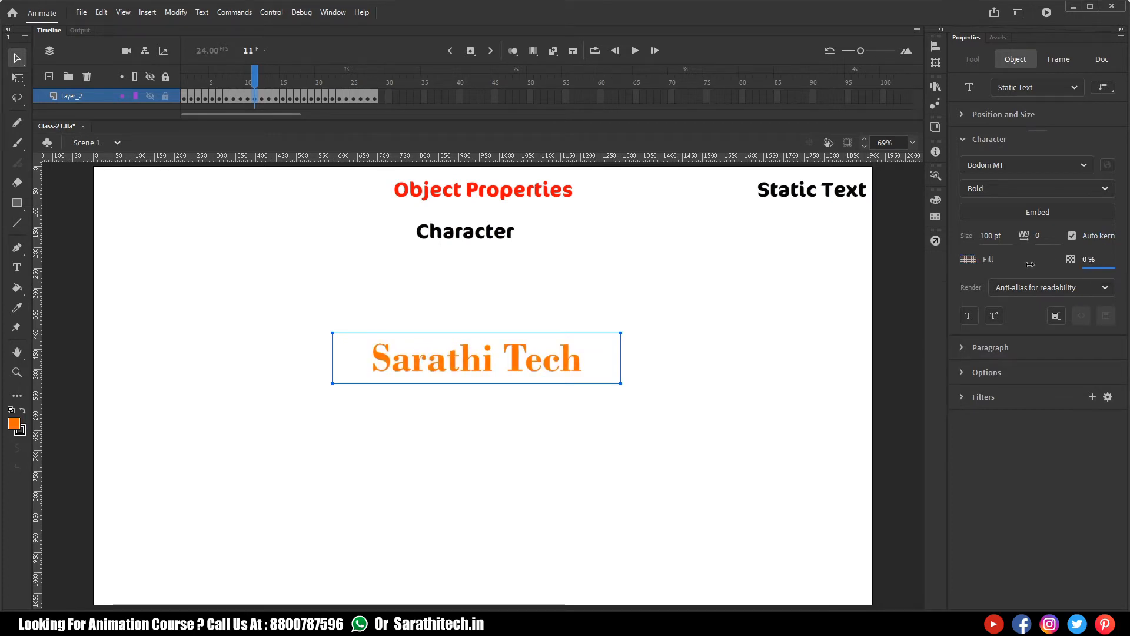
click(1090, 259)
text(100)
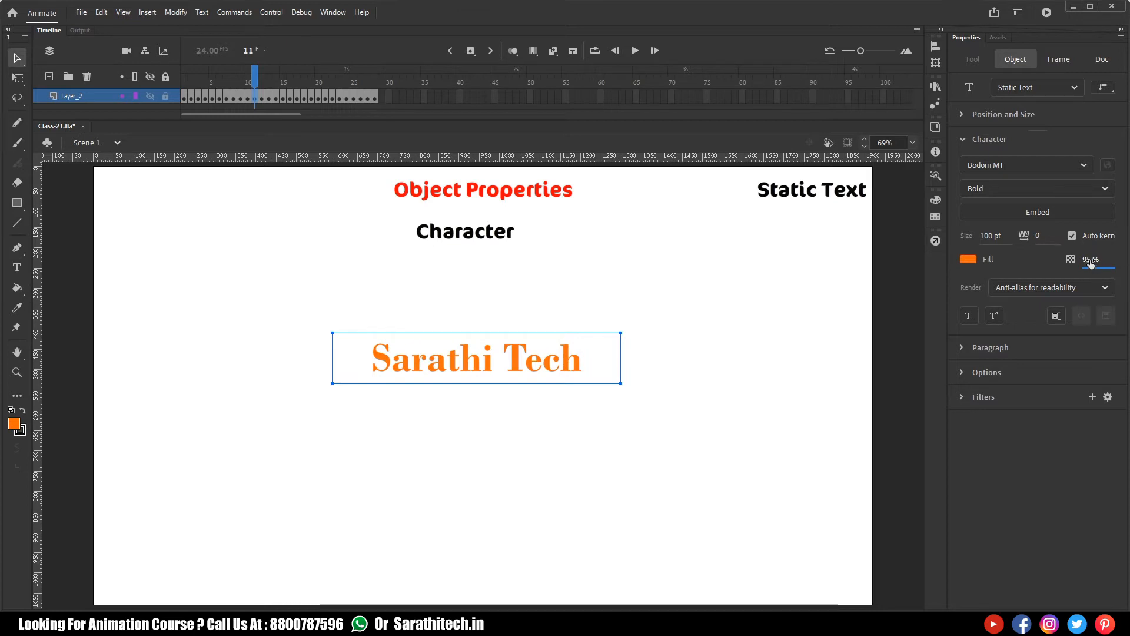
key(Return)
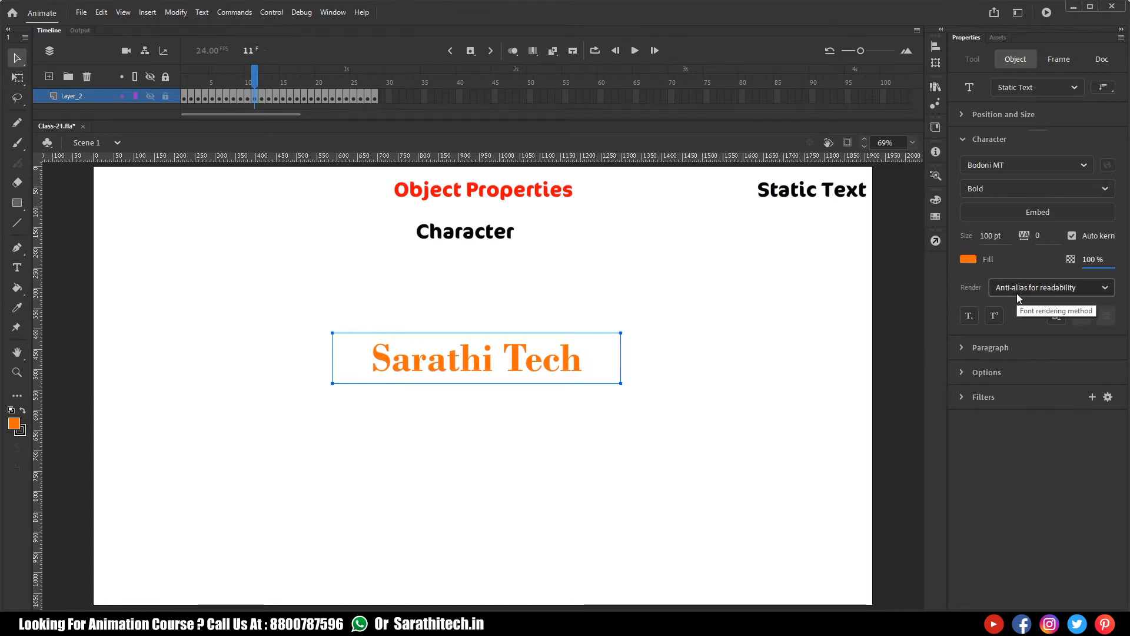
- Try the Use device fonts and Bitmap text [no anti-alias] rendering methods on "Sarathi Tech" and examine the letter edges up close
click(1042, 287)
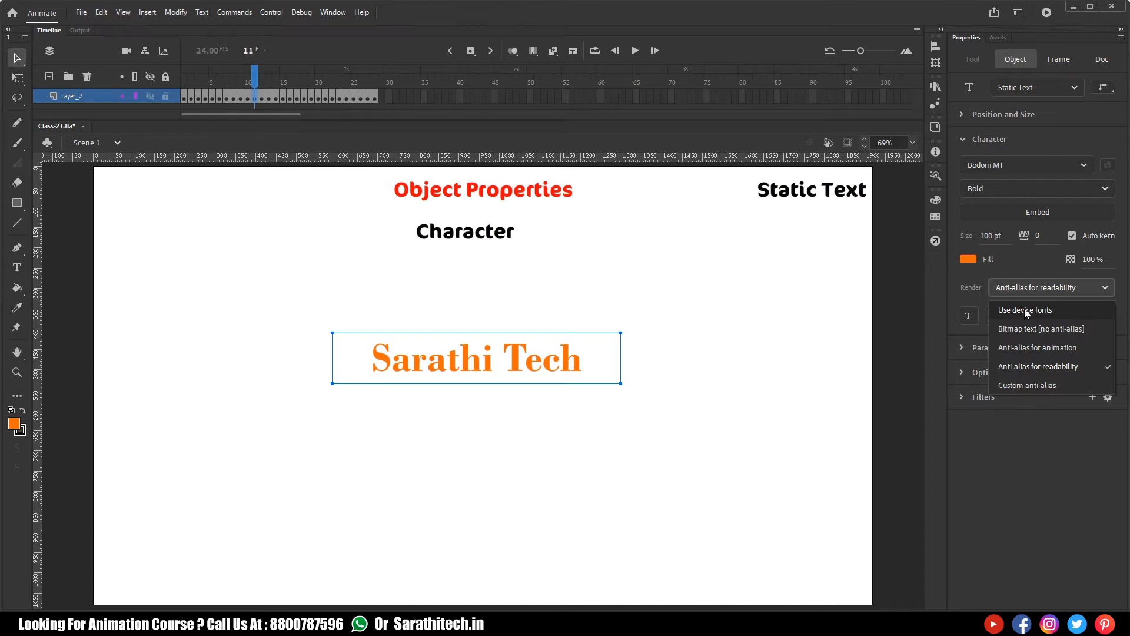
click(1036, 311)
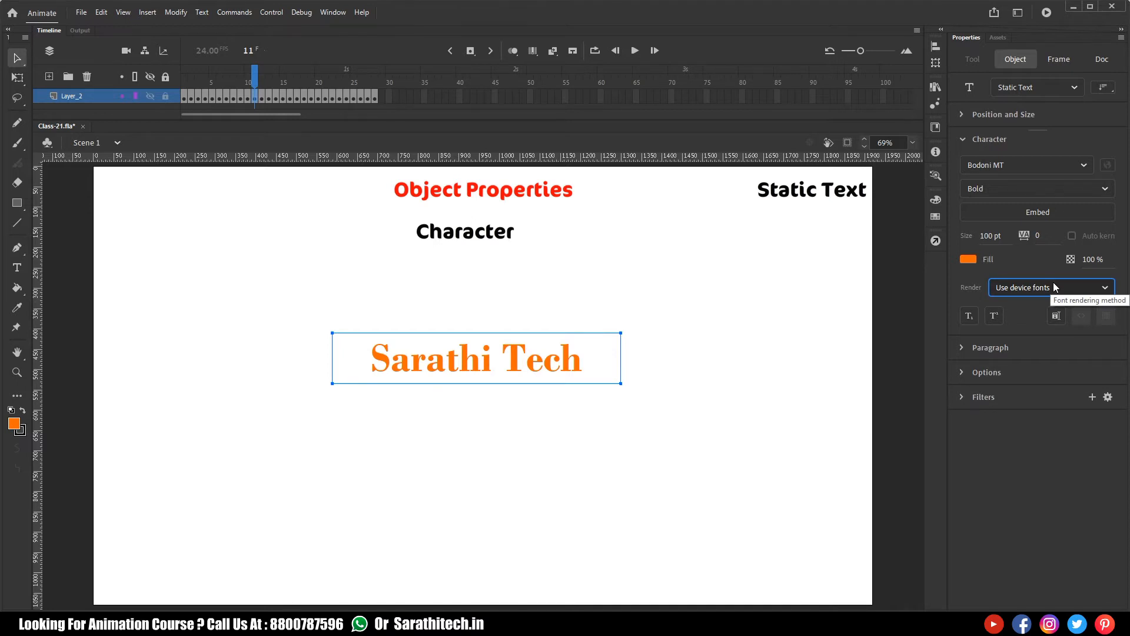
click(1054, 286)
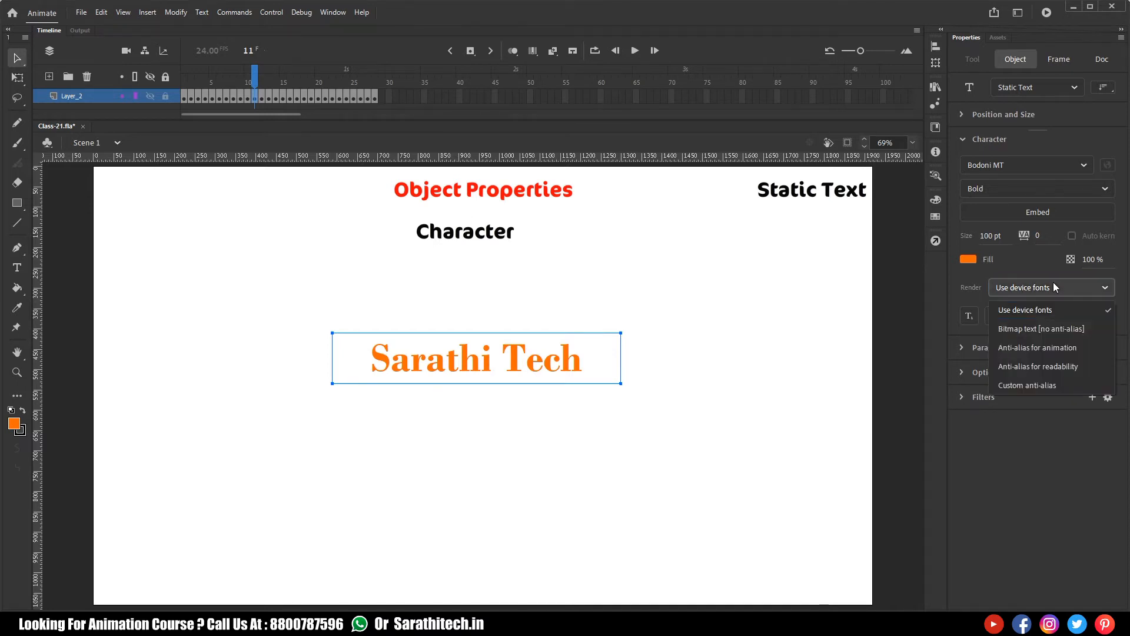
click(1025, 330)
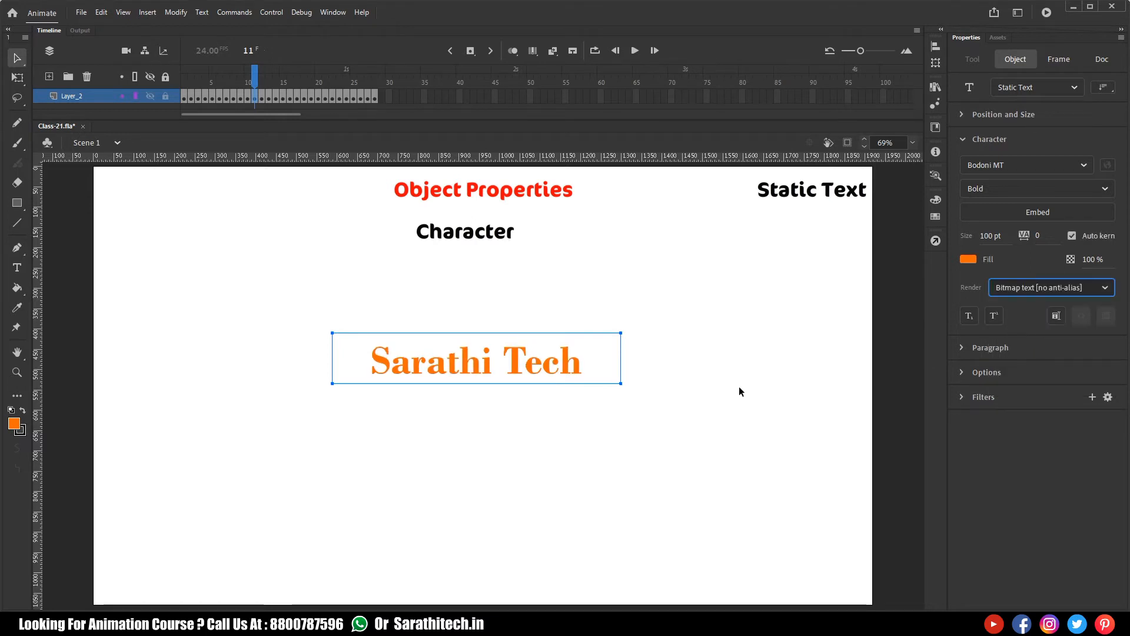
key(ctrl+equal)
key(ctrl+equal)
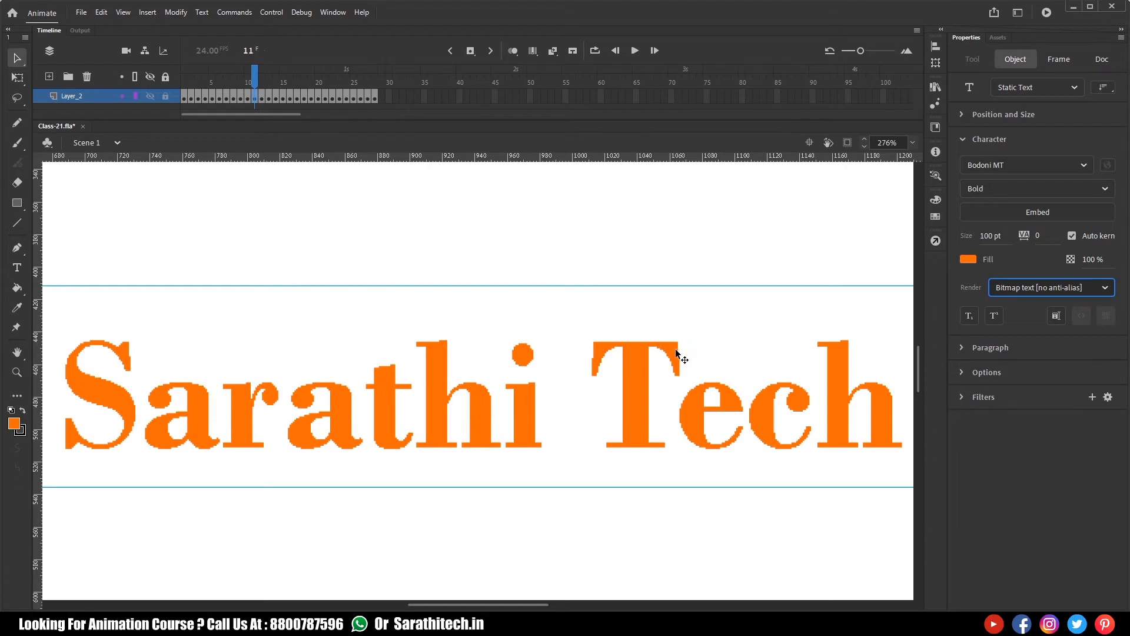
- Try Anti-alias for animation on the "Sarathi Tech" text and switch its rendering to Anti-alias for readability
click(1072, 287)
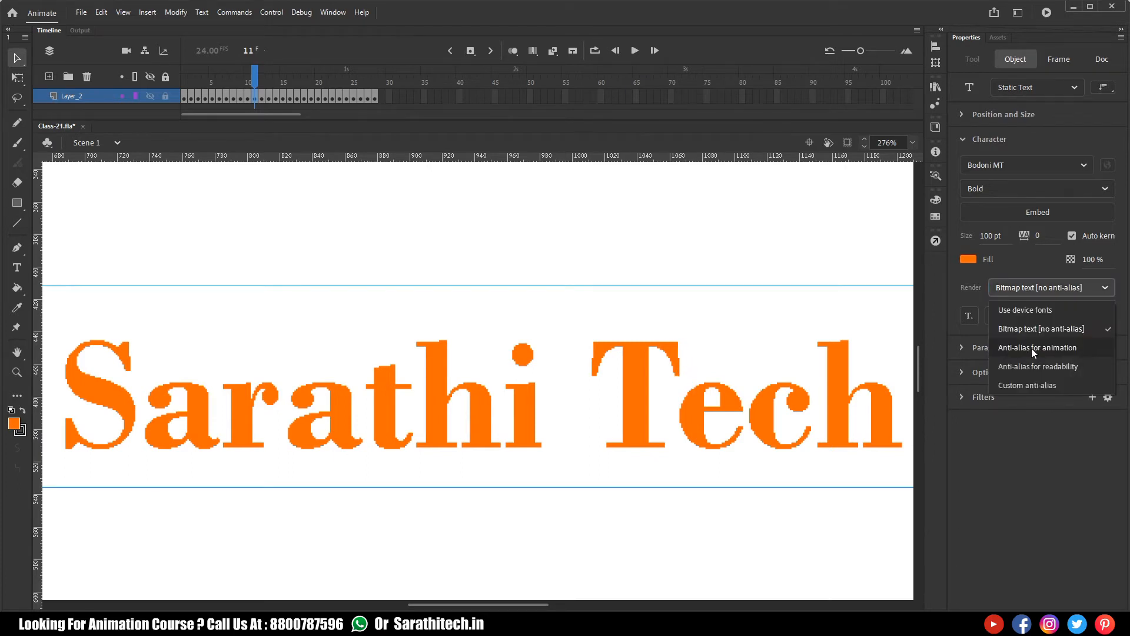
click(1031, 348)
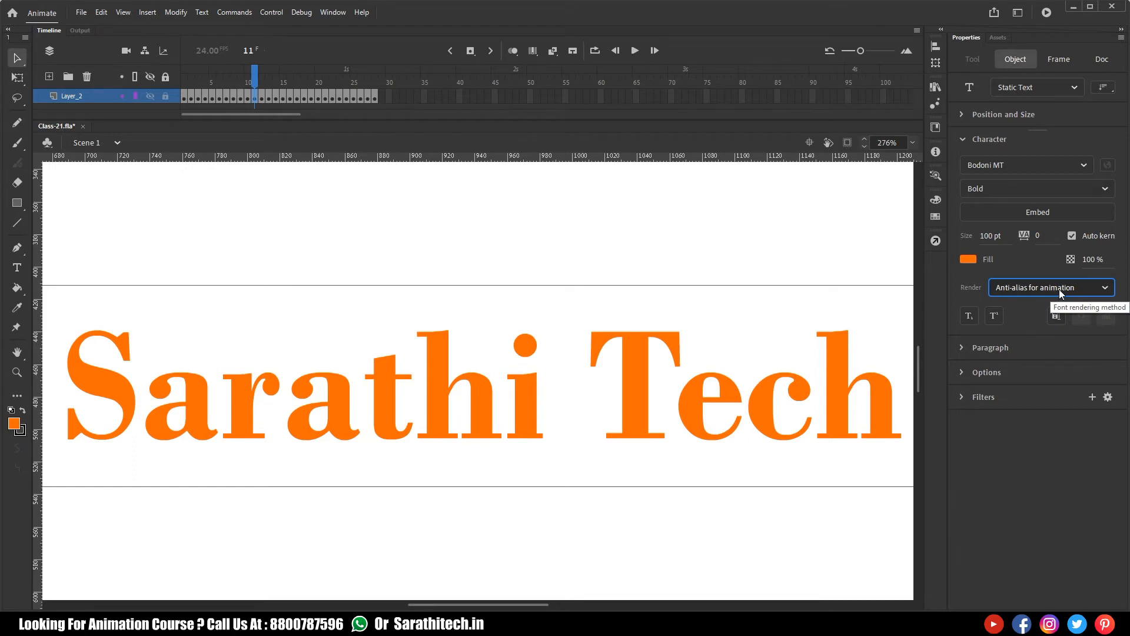
click(1058, 289)
click(1054, 366)
key(ctrl+minus)
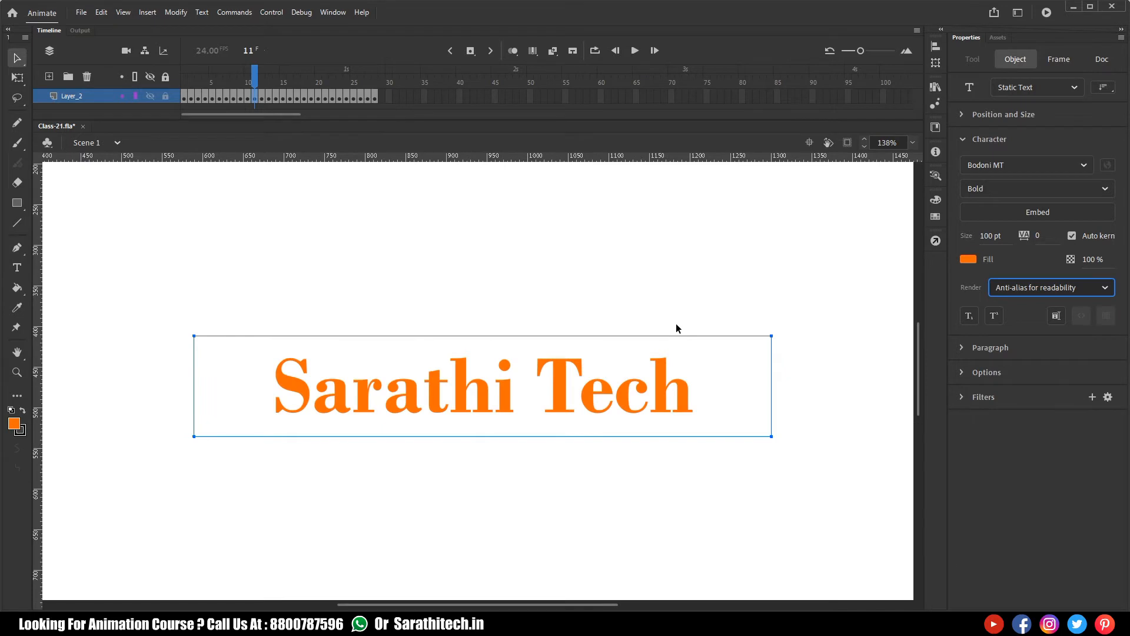
- Try custom anti-aliasing with thickness 32 and sharpness 261 on the text, and return its rendering to Anti-alias for readability
click(1070, 292)
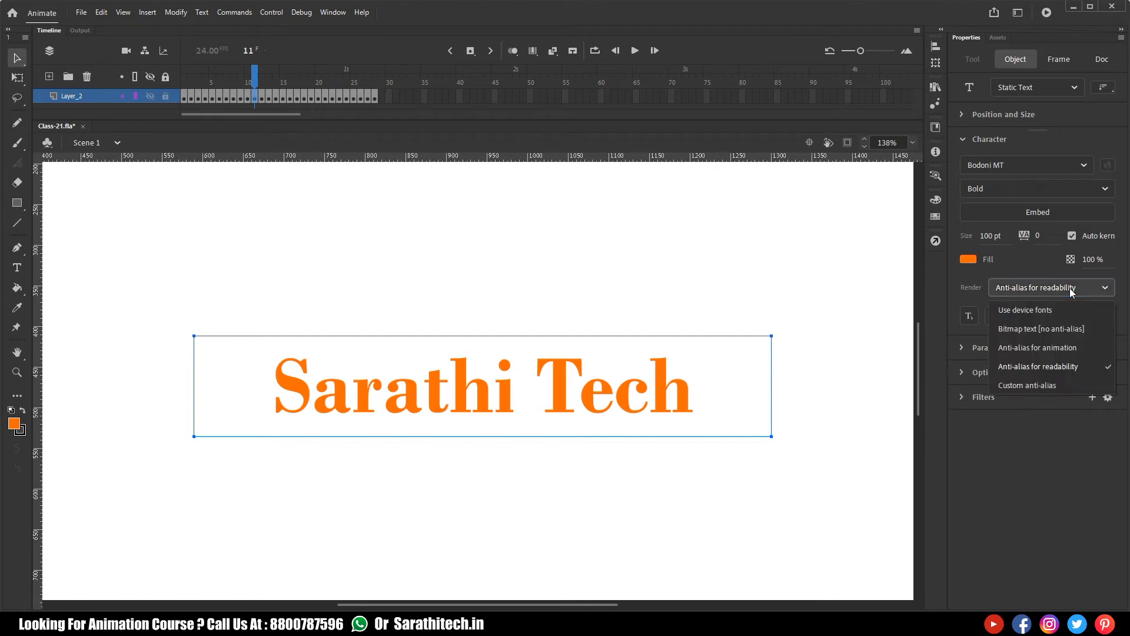
click(1036, 388)
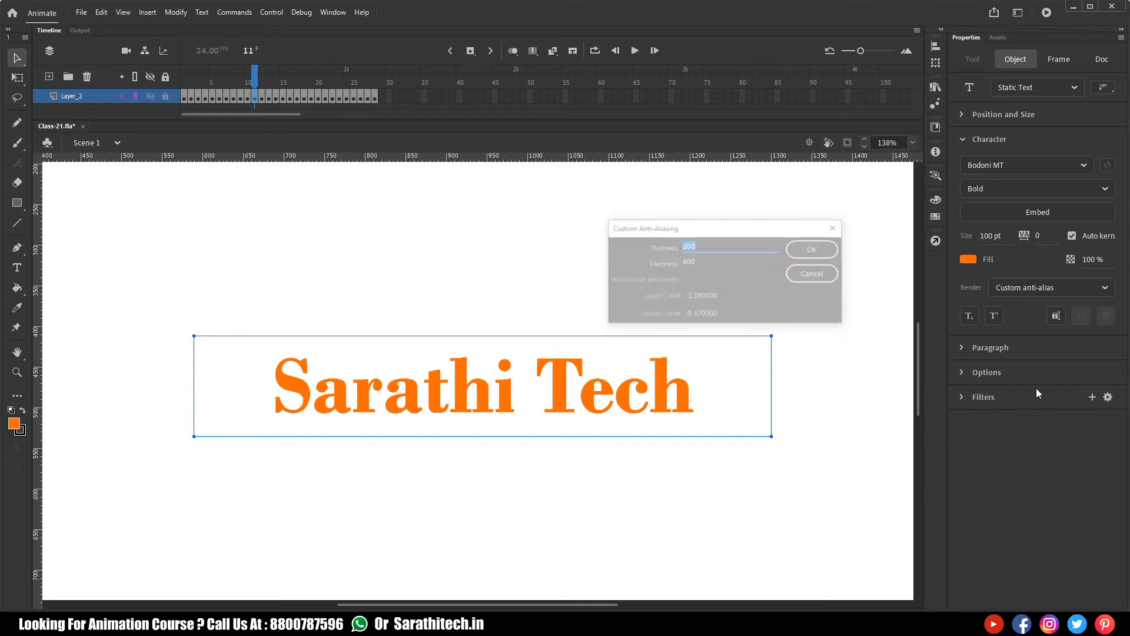
drag(711, 229, 736, 231)
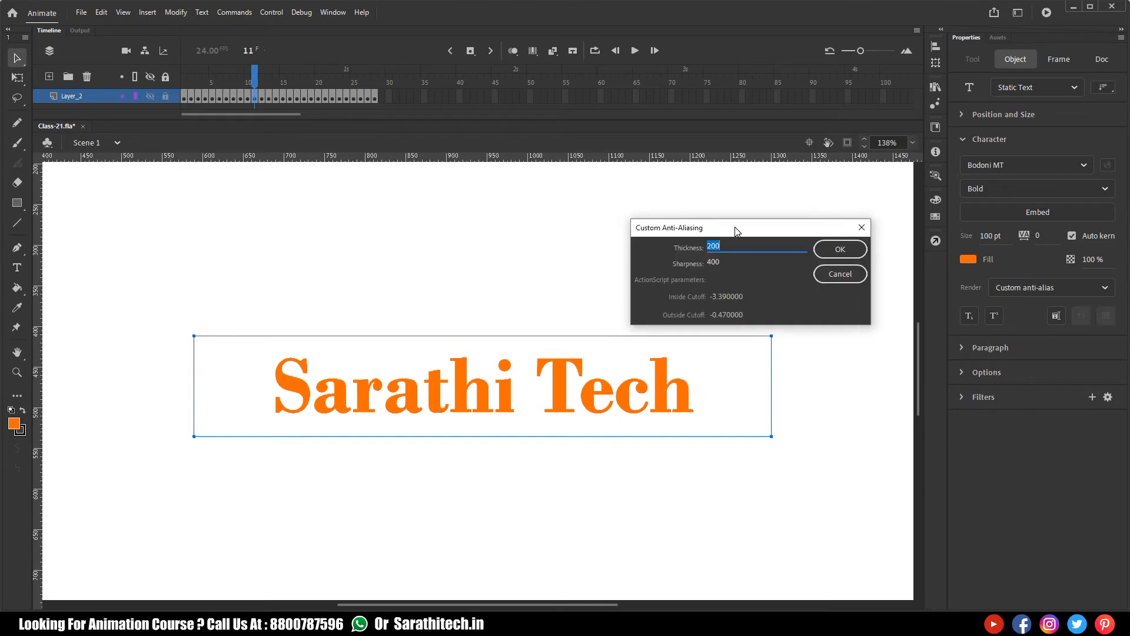
mouse_move(722, 247)
mouse_down()
mouse_move(689, 255)
mouse_move(707, 263)
mouse_up()
click(713, 247)
text(32)
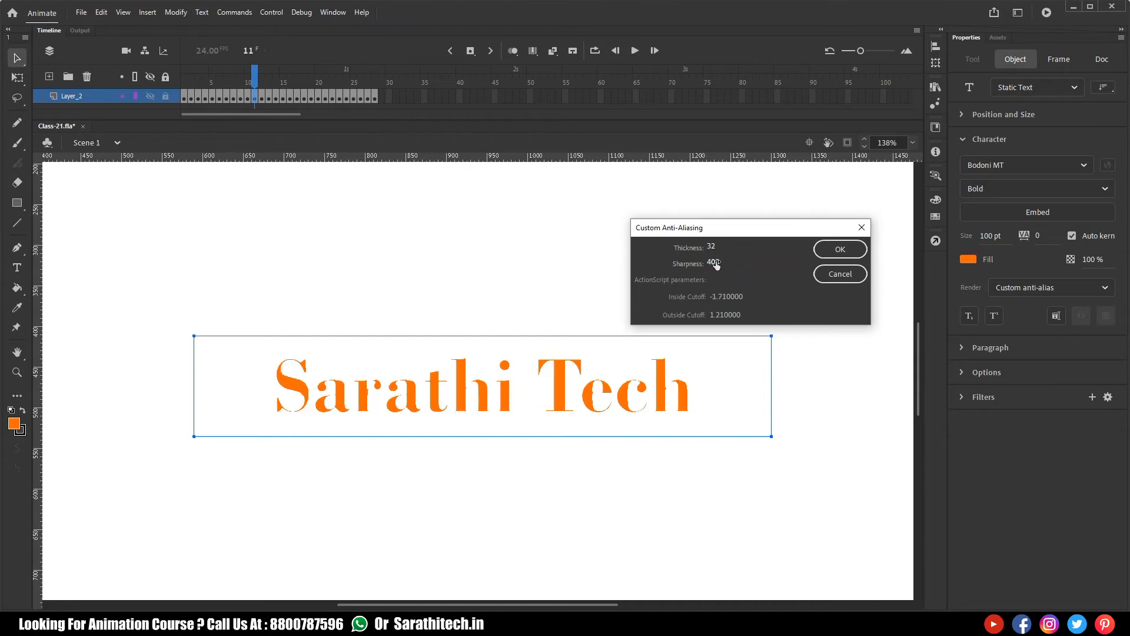
mouse_move(714, 263)
mouse_down()
mouse_move(634, 266)
mouse_move(711, 263)
mouse_up()
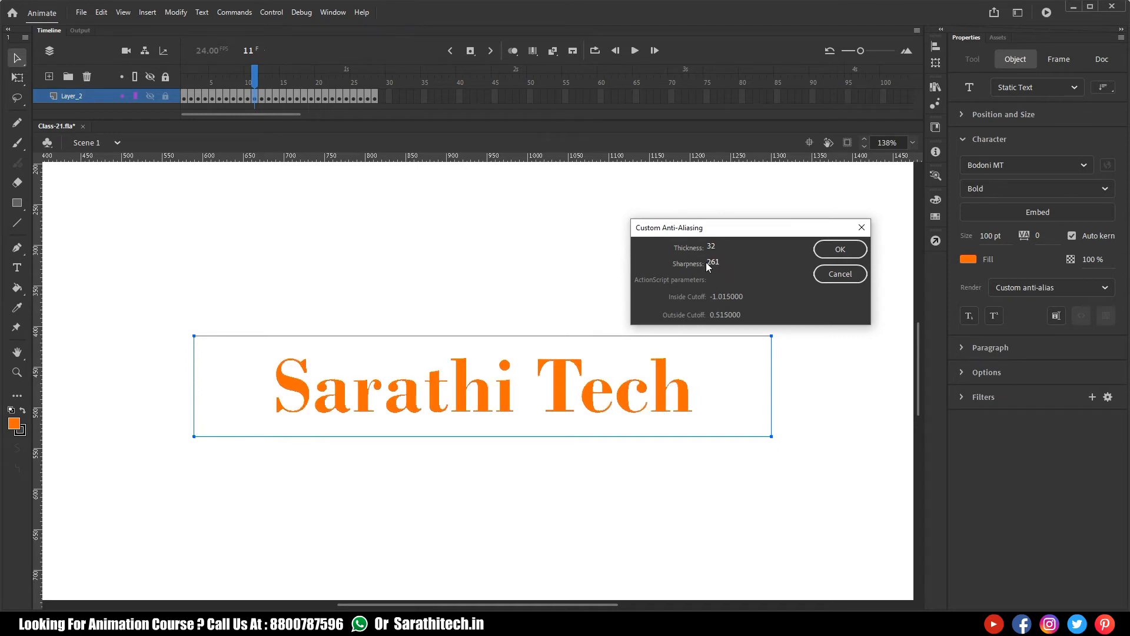
click(839, 252)
click(1067, 288)
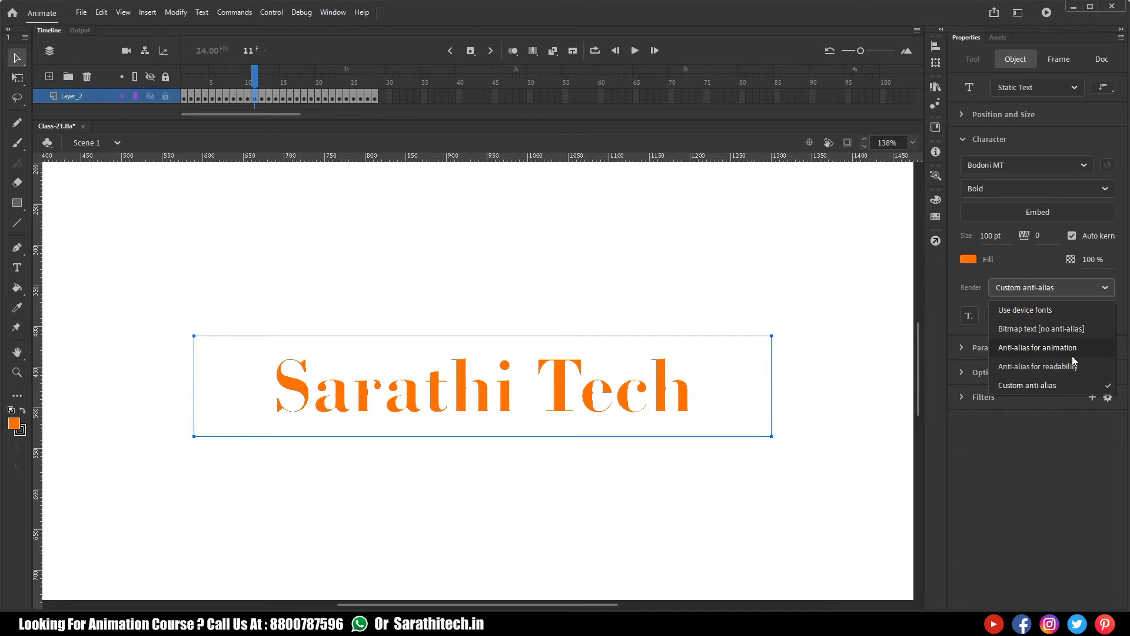
click(1054, 366)
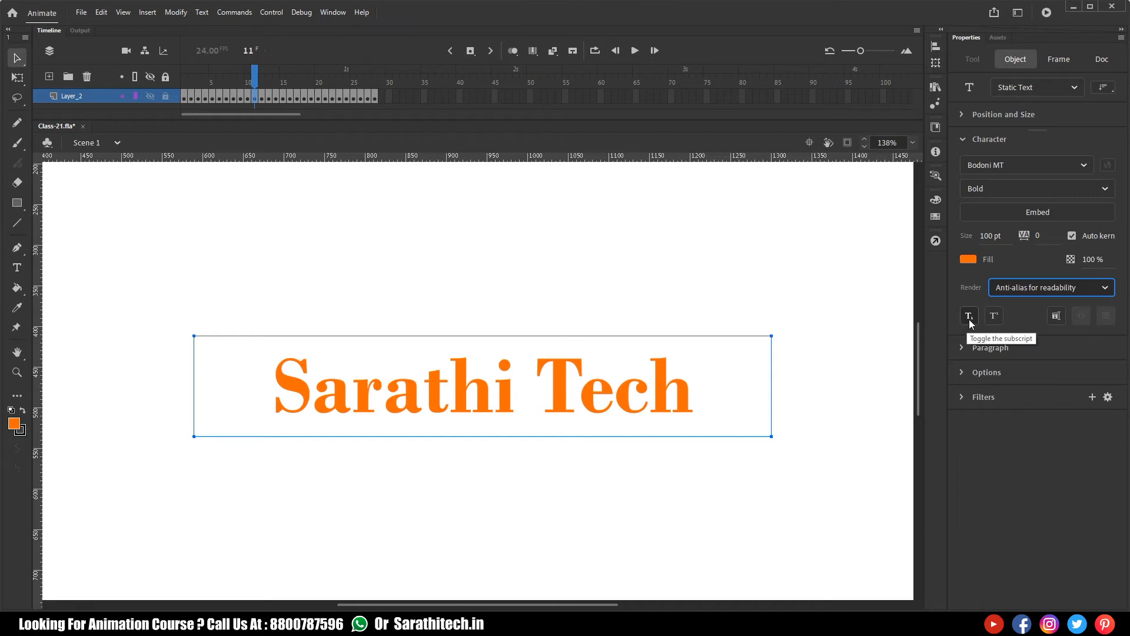
- Add a "1" at the end of "Sarathi Tech" and format it as subscript
double_click(690, 397)
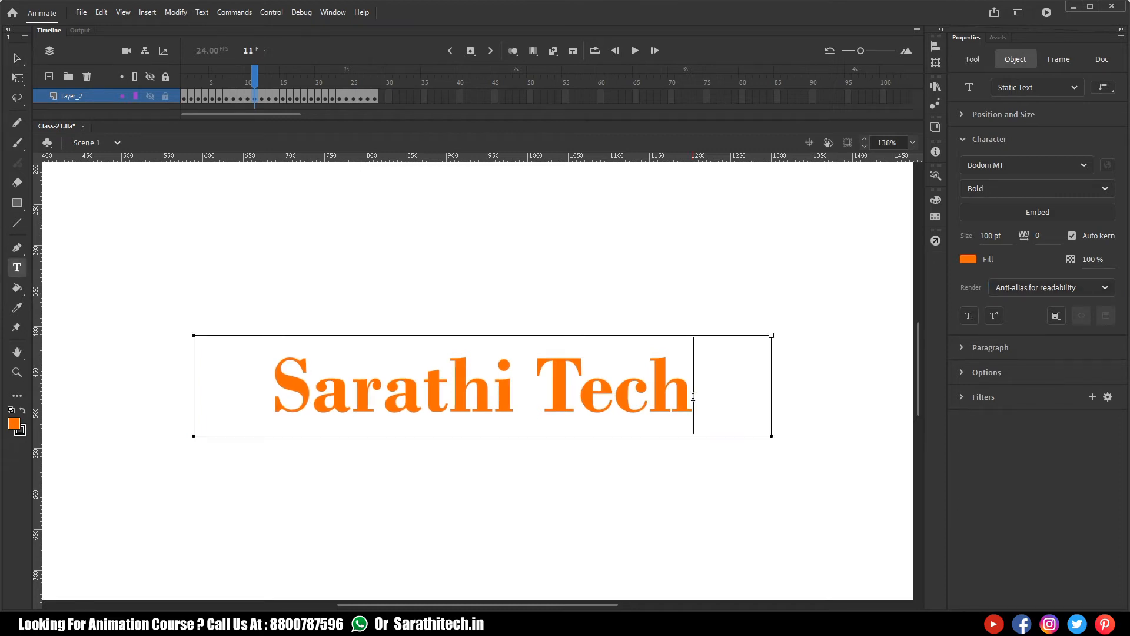
text(1)
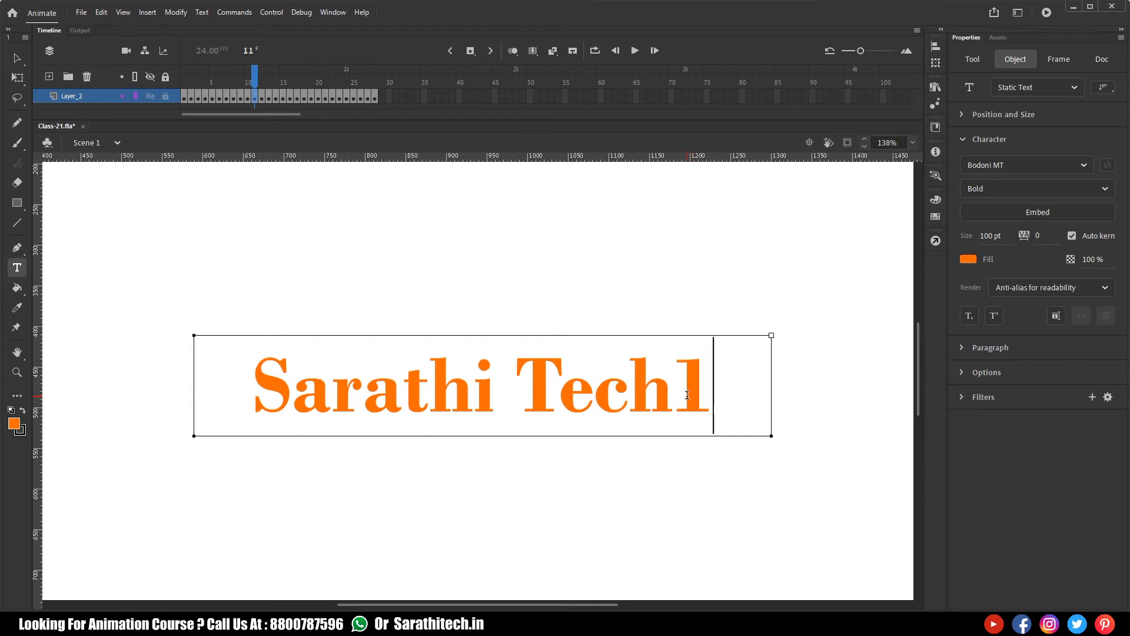
drag(674, 392, 778, 383)
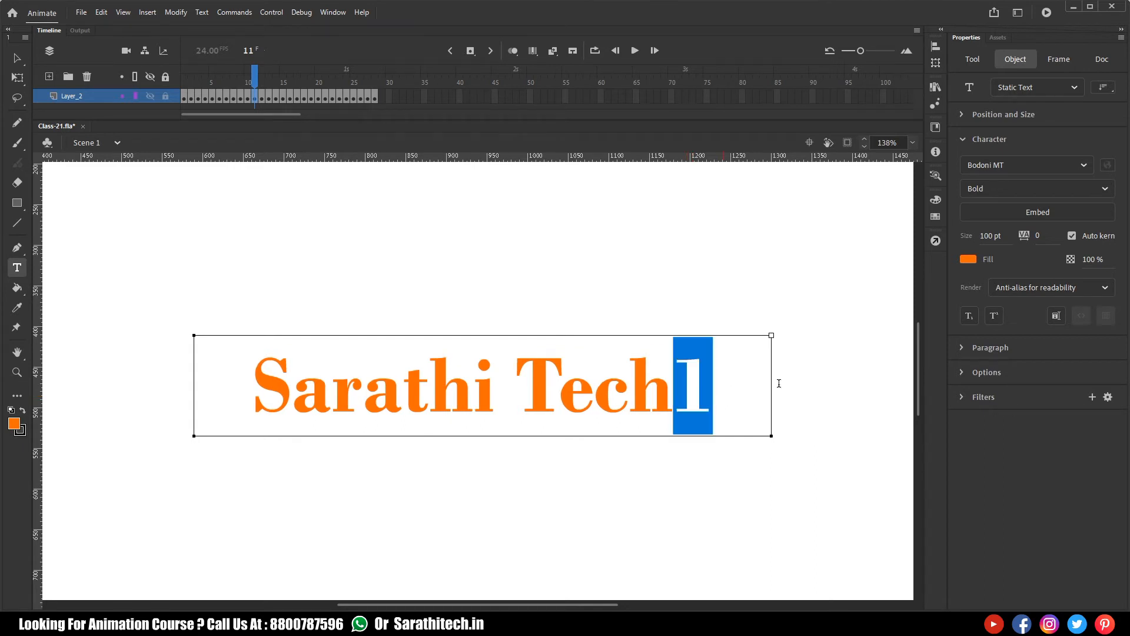
click(968, 317)
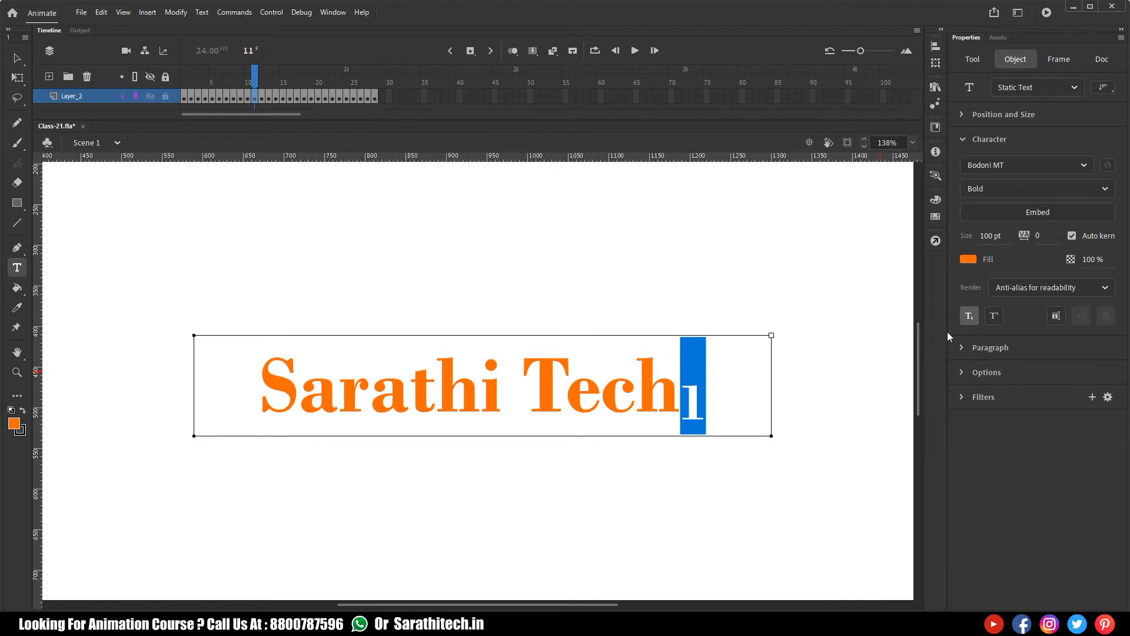
click(722, 398)
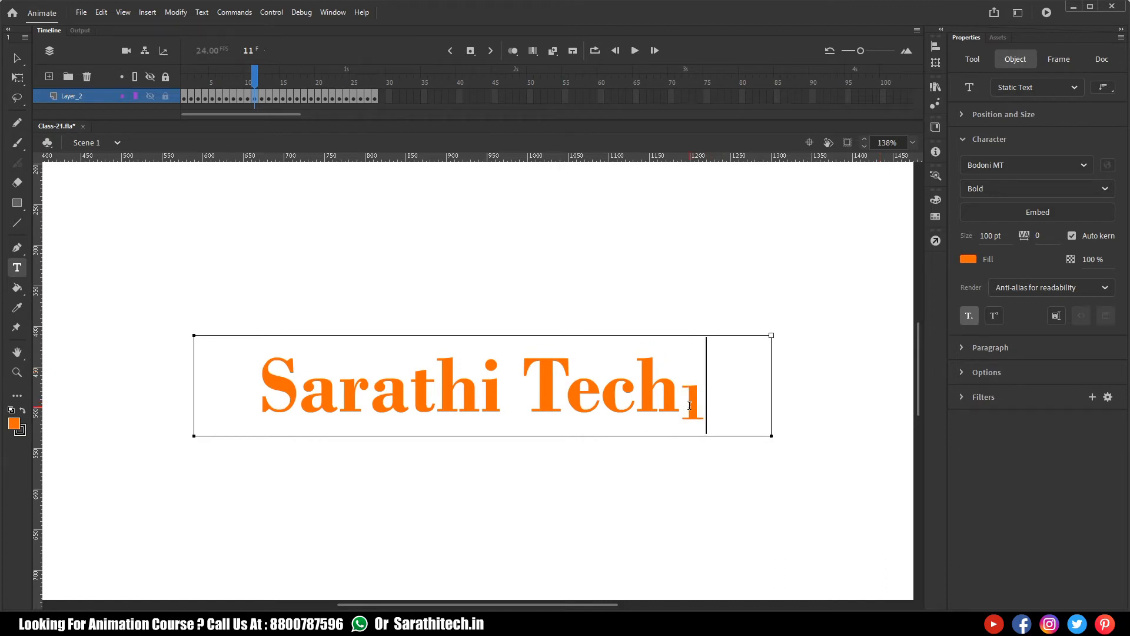
- Replace the subscript "1" after "Sarathi Tech" with a superscript "2" and finish editing the text
drag(683, 406, 750, 404)
key(BackSpace)
click(995, 316)
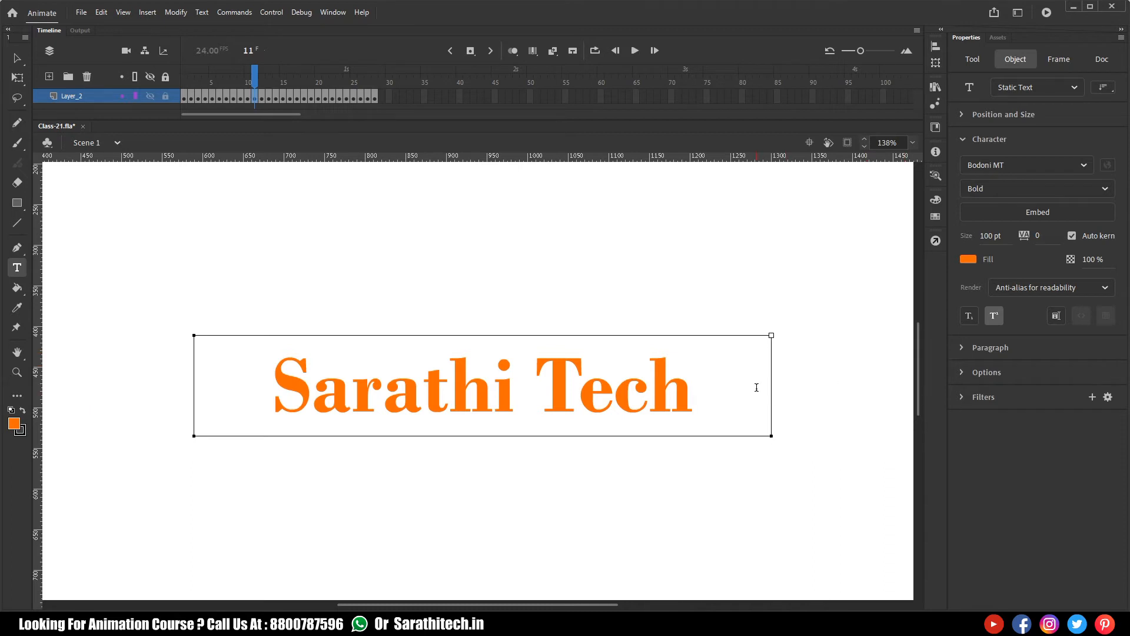
text(2)
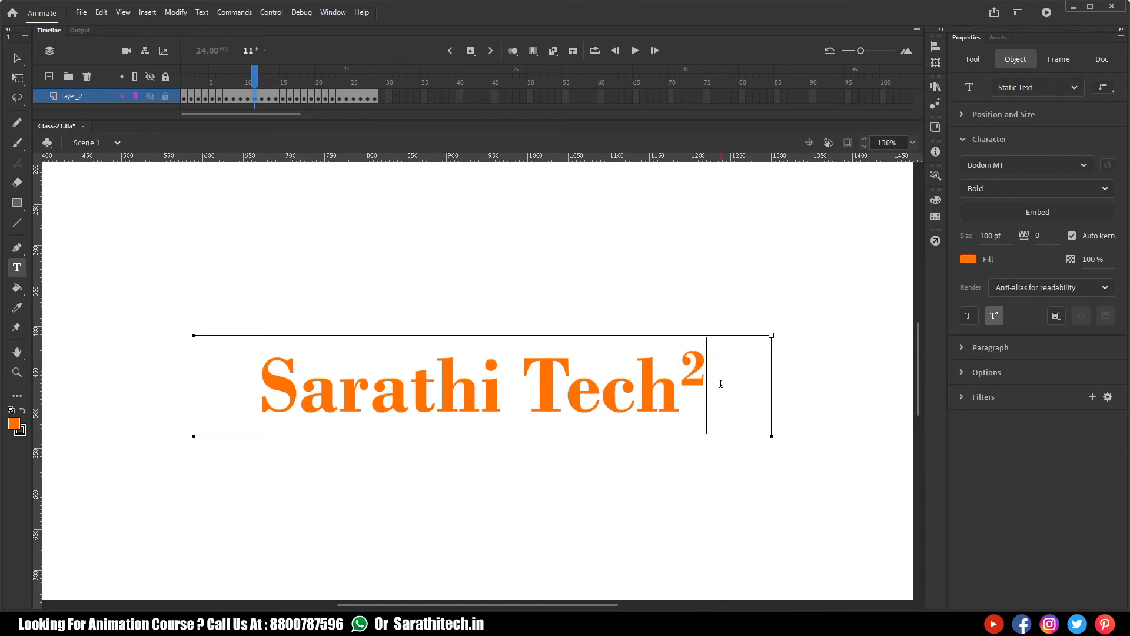
key(Escape)
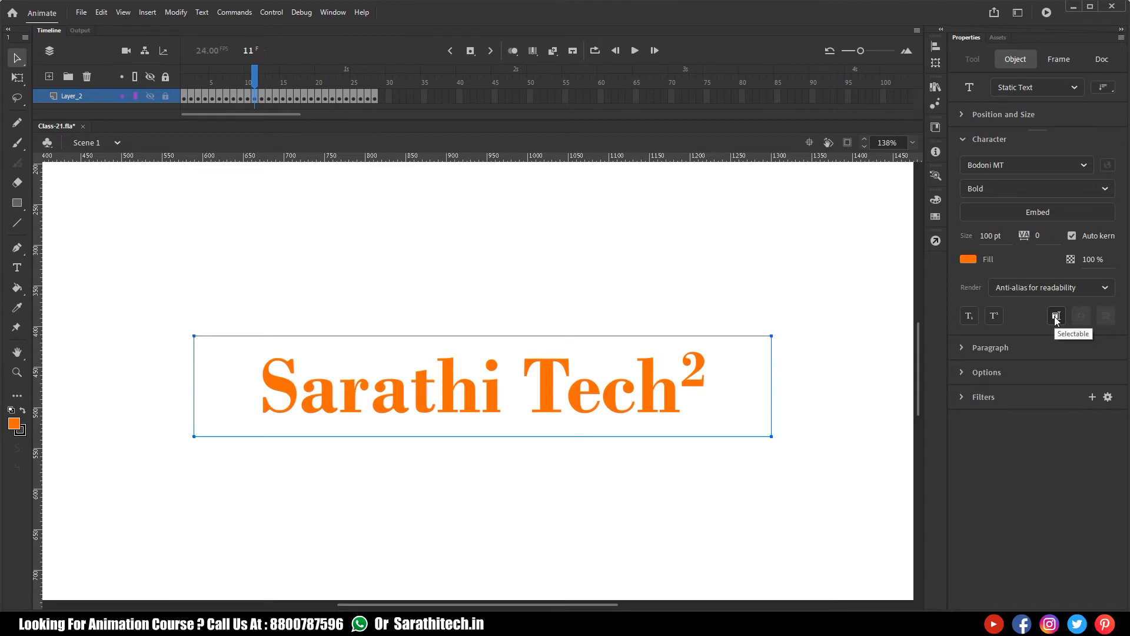
- Test the movie with the text's Selectable option off and close the preview
click(1057, 316)
key(ctrl+Return)
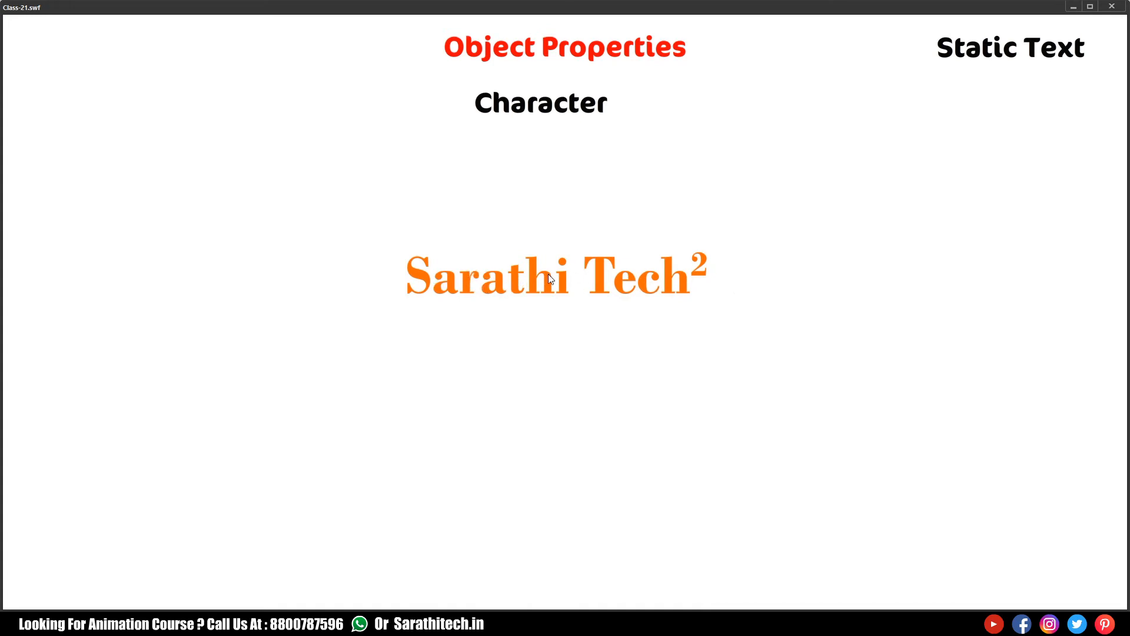
click(1112, 7)
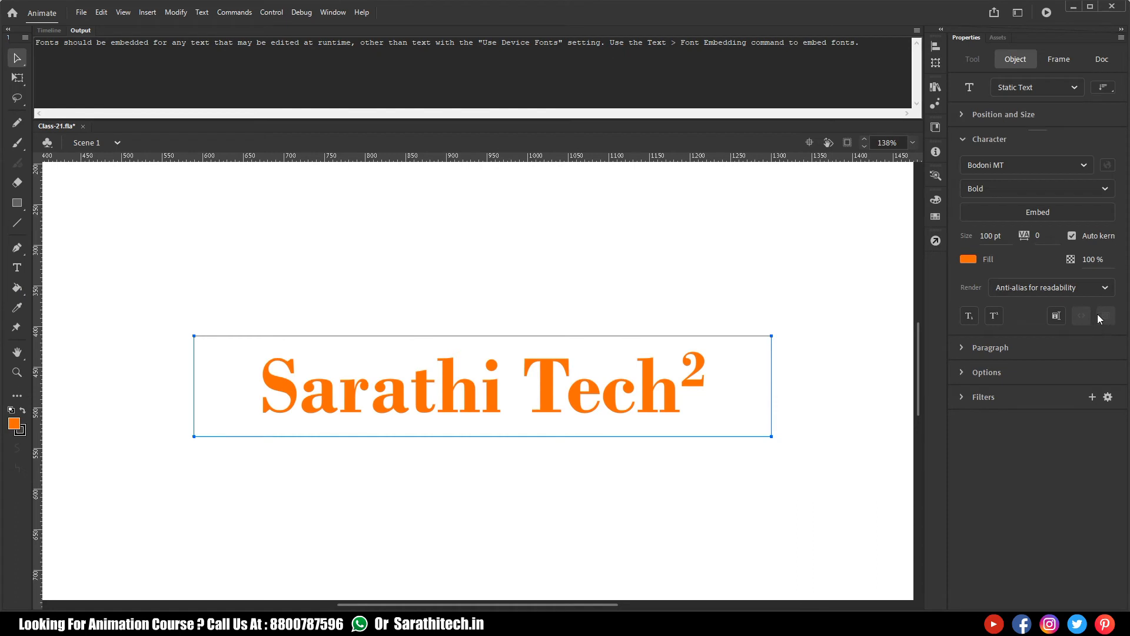
- Make the "Sarathi Tech" text selectable, test the movie by copying part of the text, and close the preview
click(1057, 318)
key(ctrl+Return)
drag(417, 279, 538, 280)
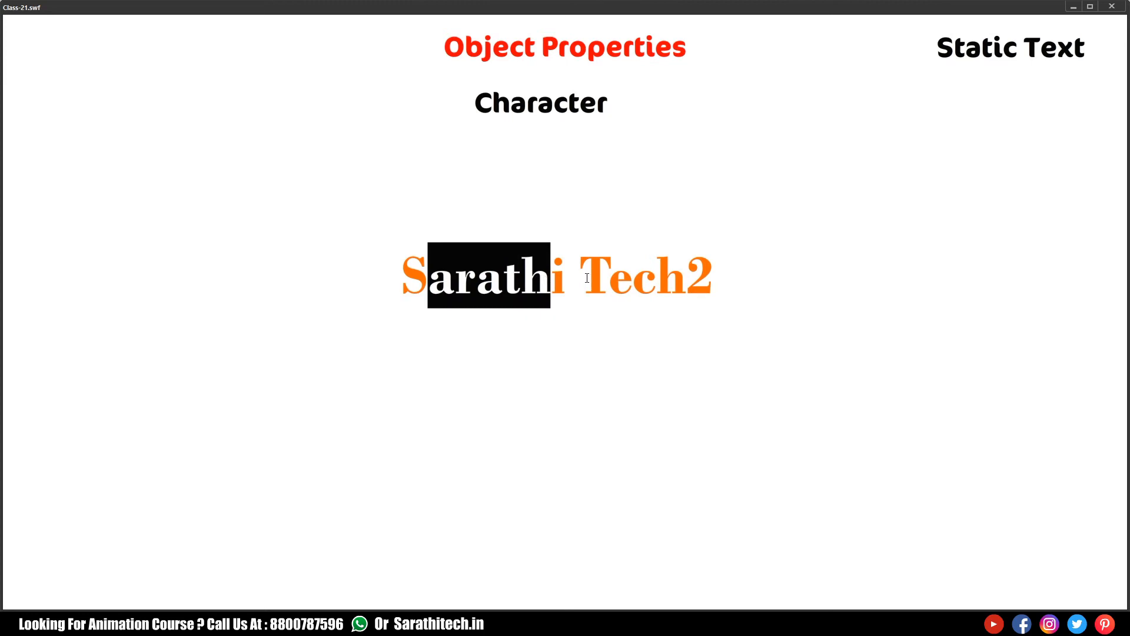
right_click(511, 280)
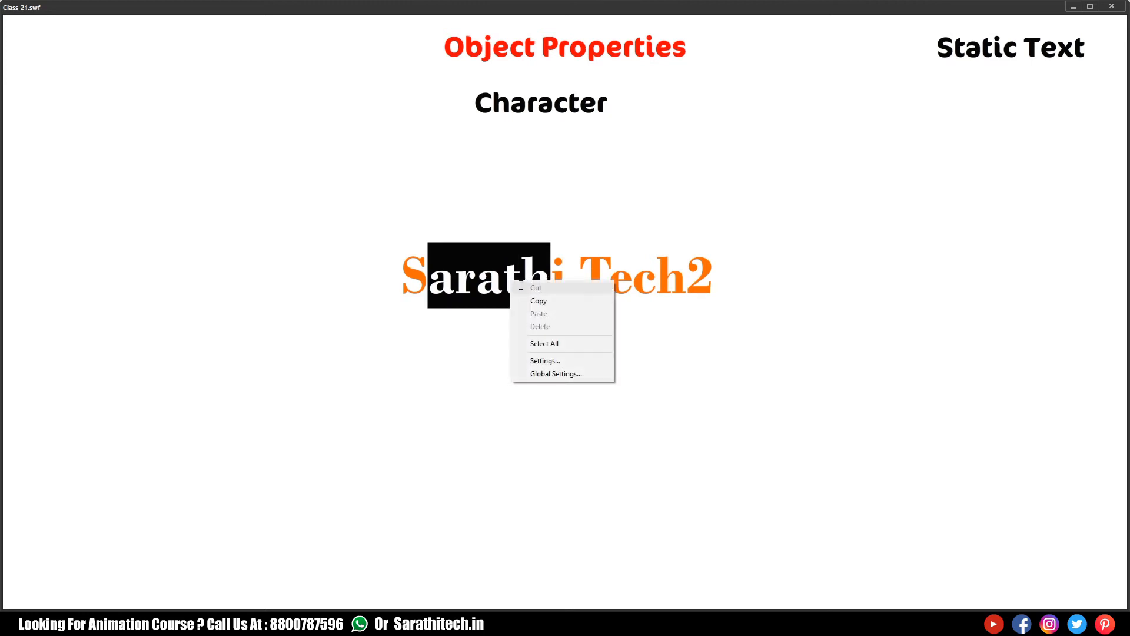
click(547, 302)
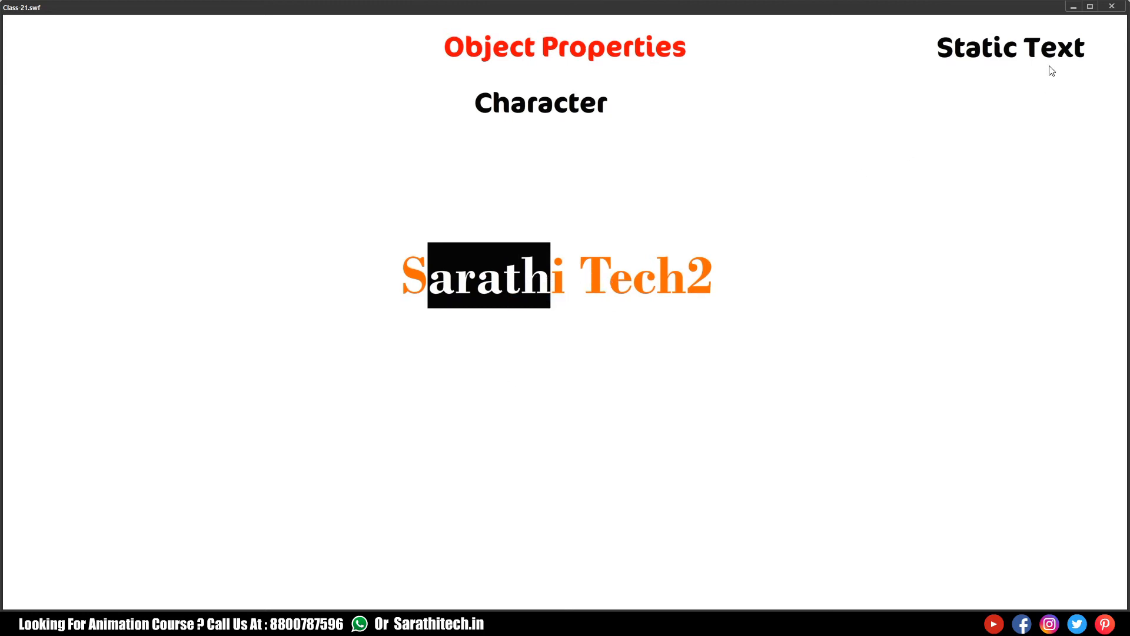
click(1112, 7)
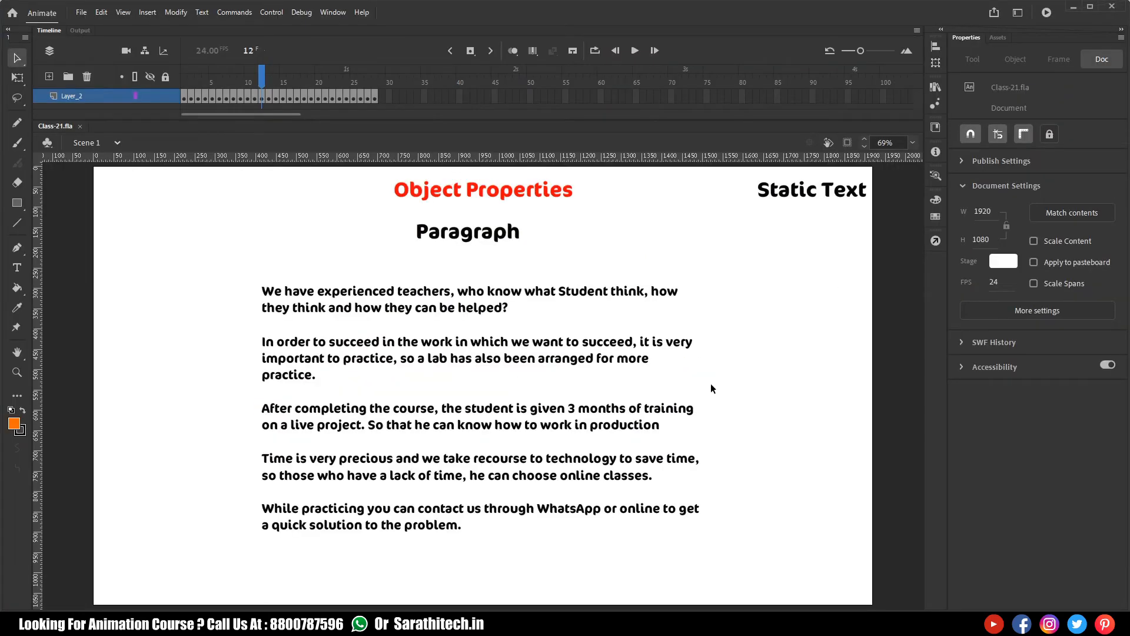
- Try center, right and justify alignment on the body text of the Paragraph frame, and return it to left alignment
click(588, 290)
click(961, 164)
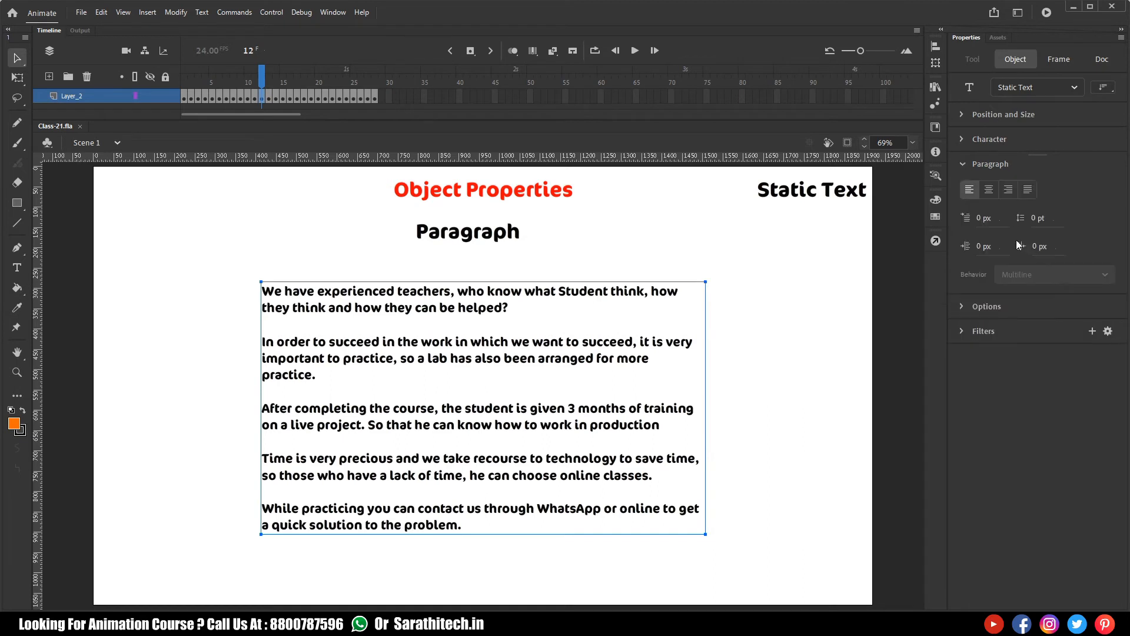
click(989, 190)
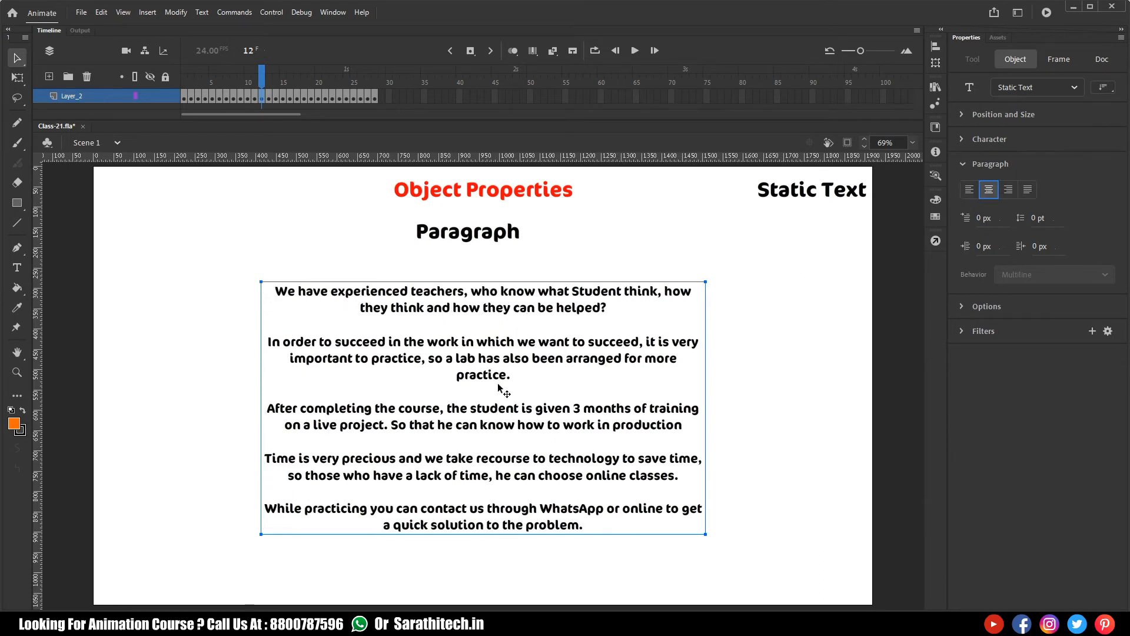
click(1009, 191)
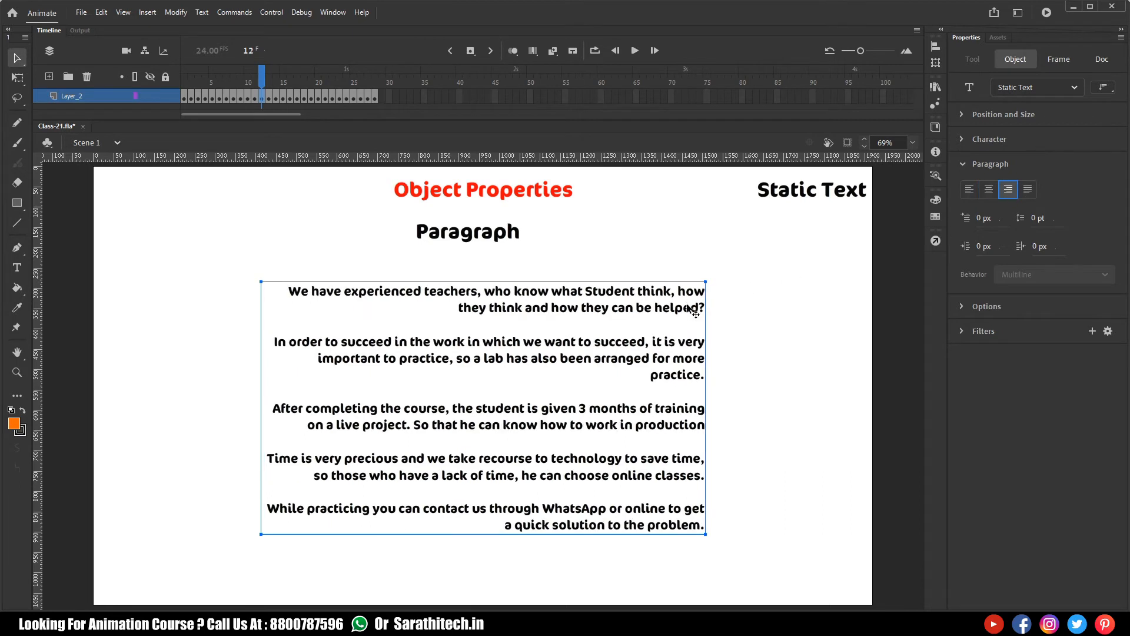
click(1027, 190)
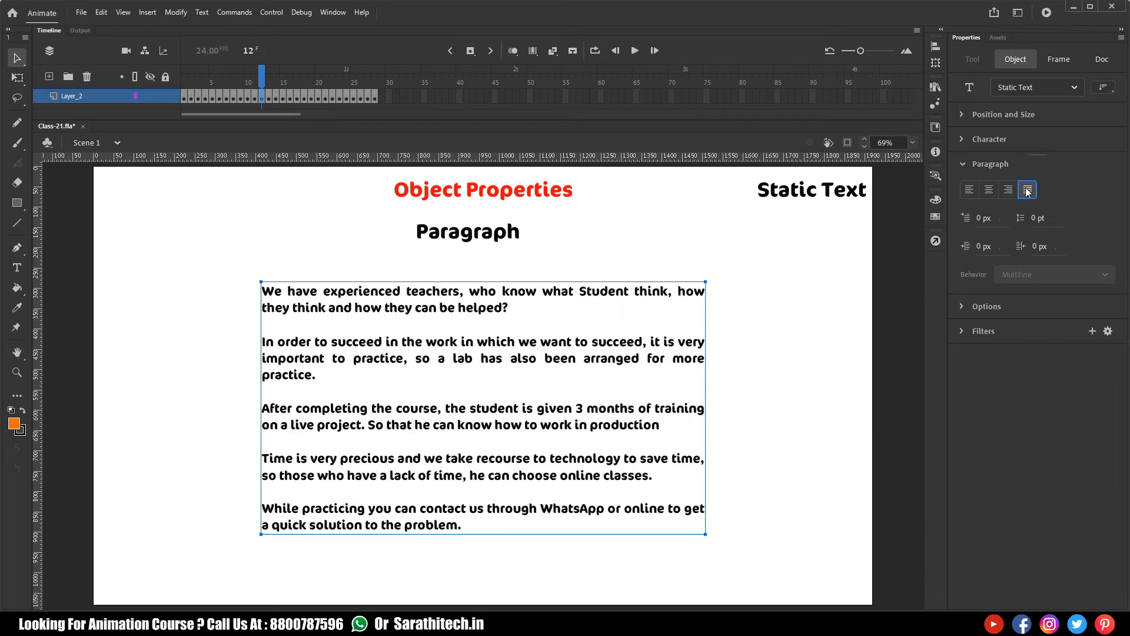
click(969, 189)
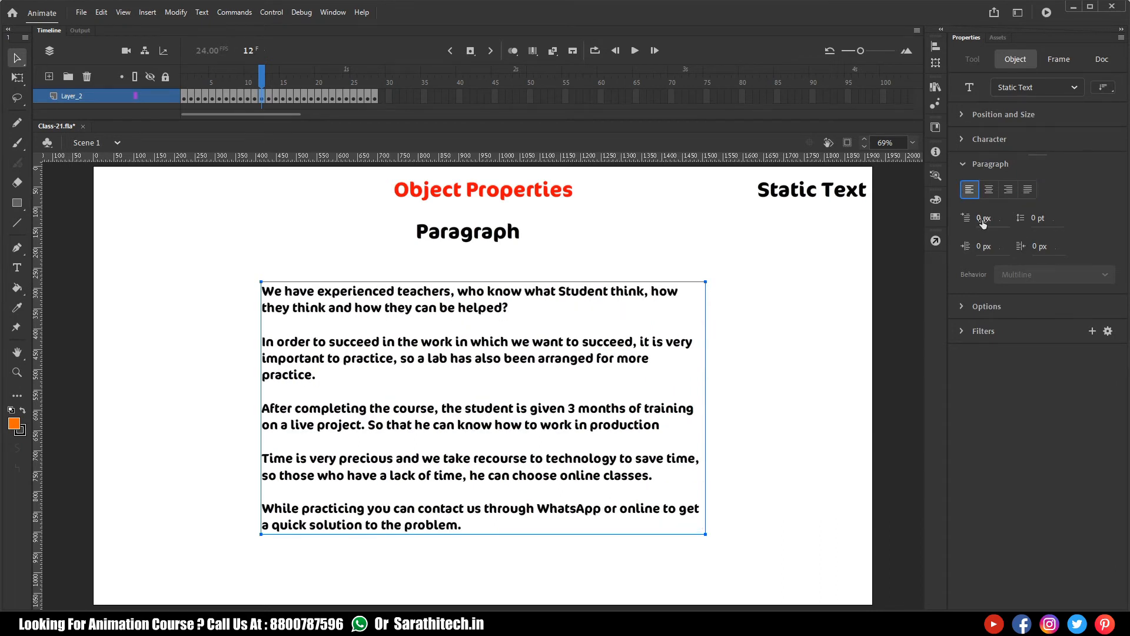
- Try paragraph indents of 20 px and 60 px on the body text, and reset the indent to 0
drag(982, 219, 1008, 219)
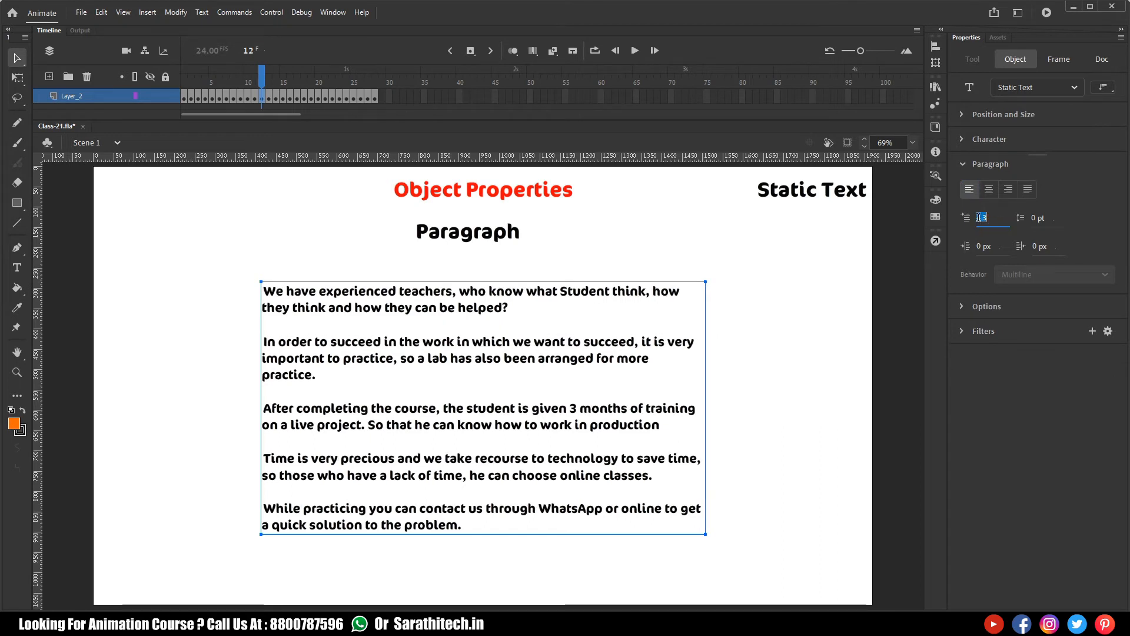
text(20)
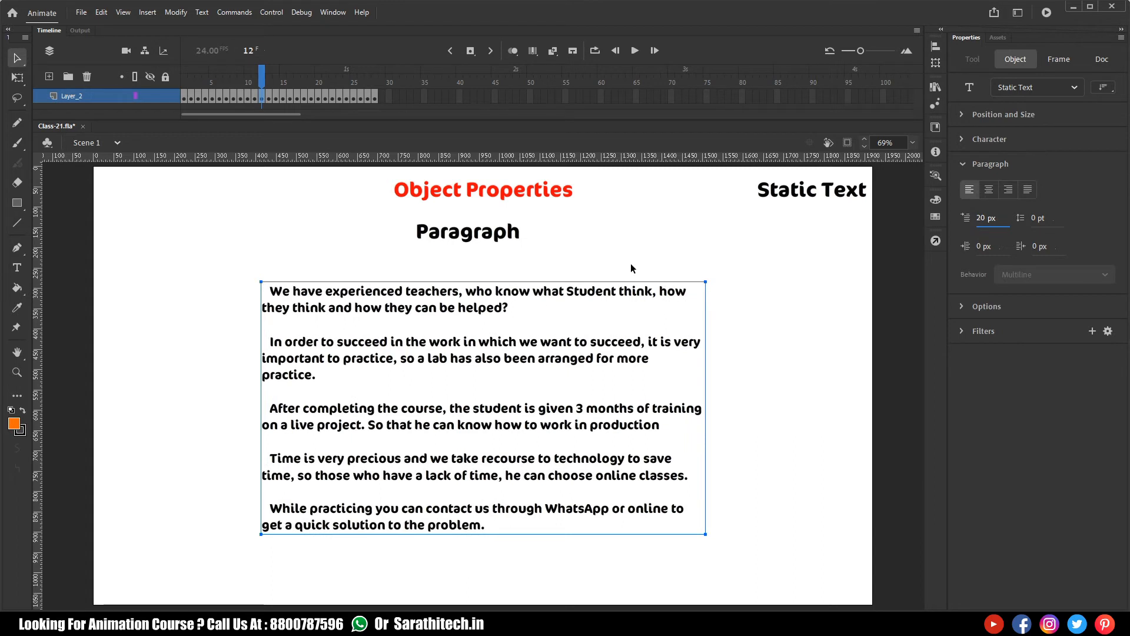
click(992, 218)
text(60)
key(Return)
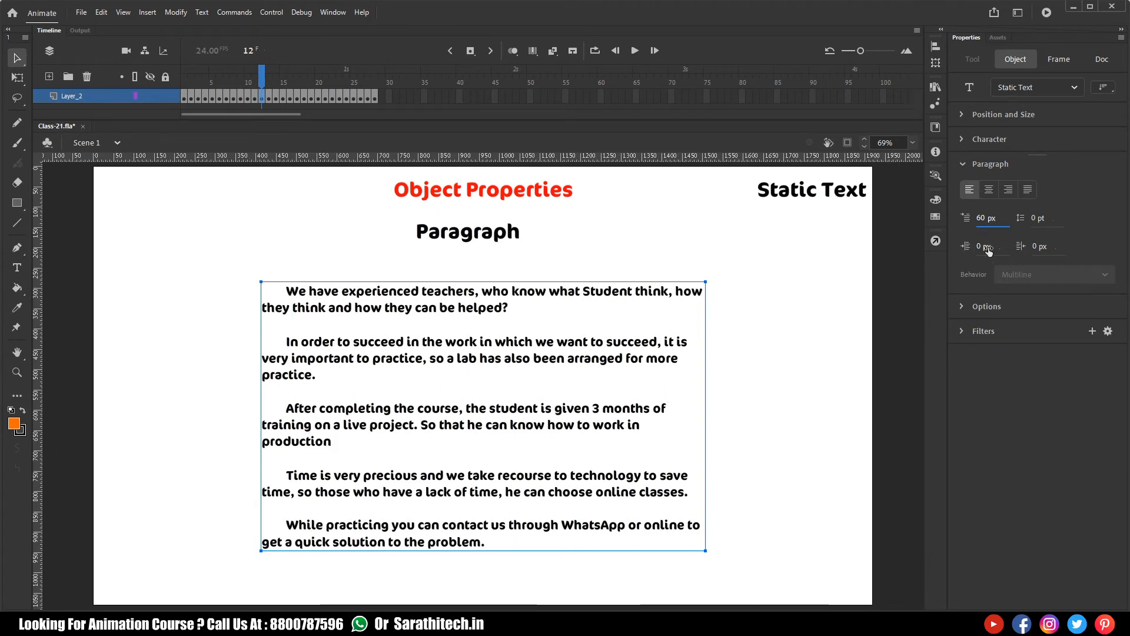
click(986, 218)
text(0)
key(Return)
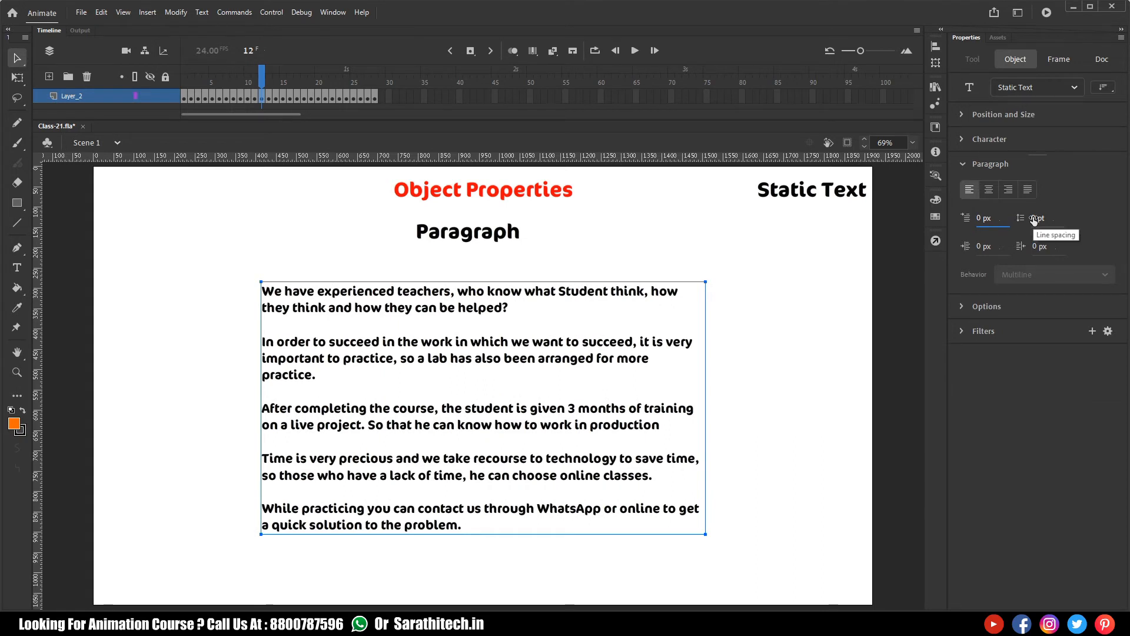
- Try adjusting the body text's line spacing and applying a 50 px left margin, returning both to 0
mouse_move(1035, 219)
mouse_down()
mouse_move(1059, 217)
mouse_move(1027, 218)
mouse_up()
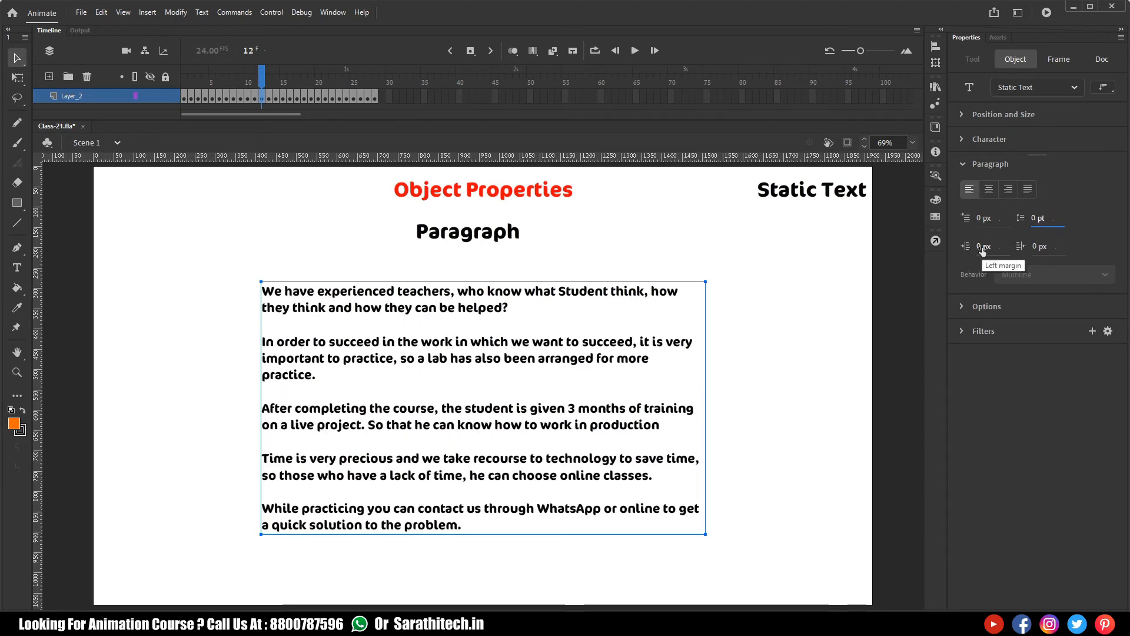
click(981, 247)
text(50)
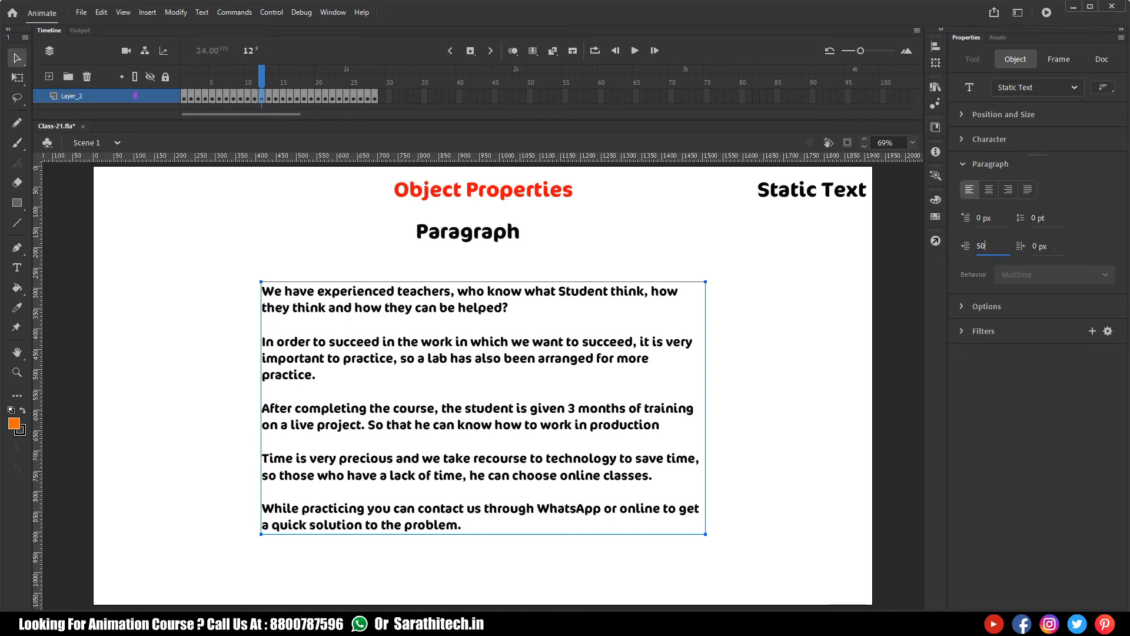
key(Return)
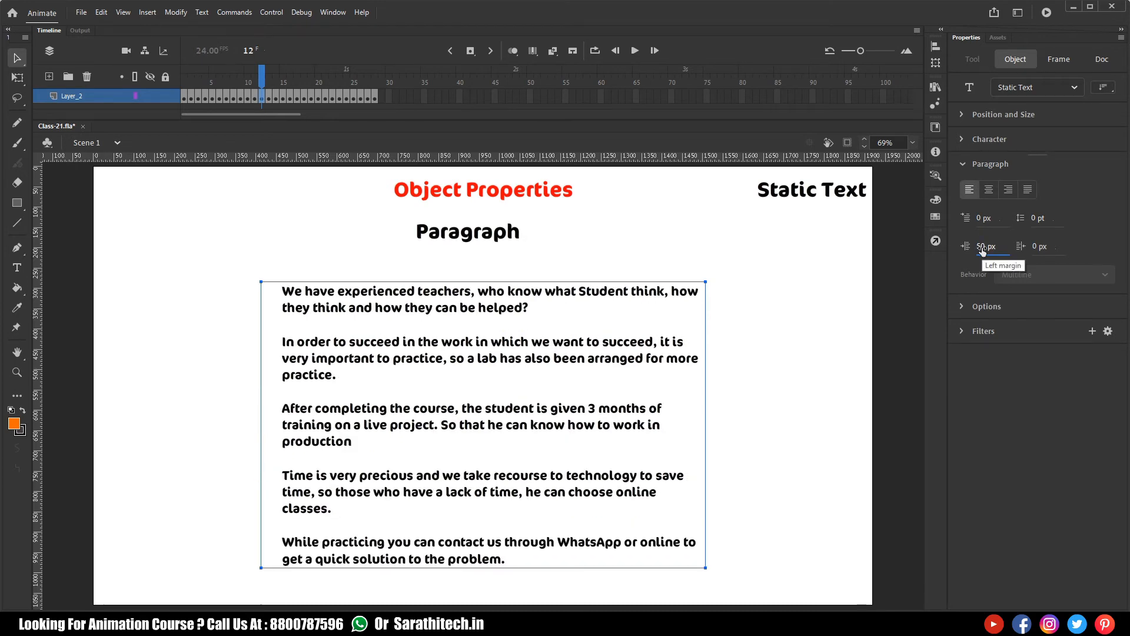
click(982, 251)
text(0)
key(Return)
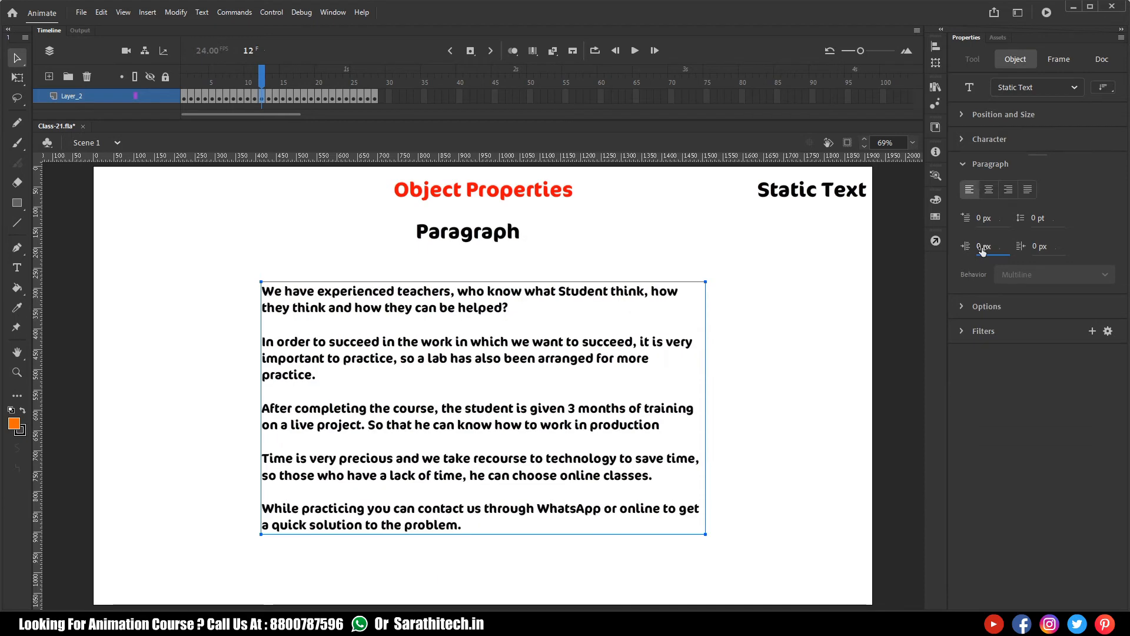
- Set the body text's right margin to 50 px
click(1040, 246)
text(50)
key(Return)
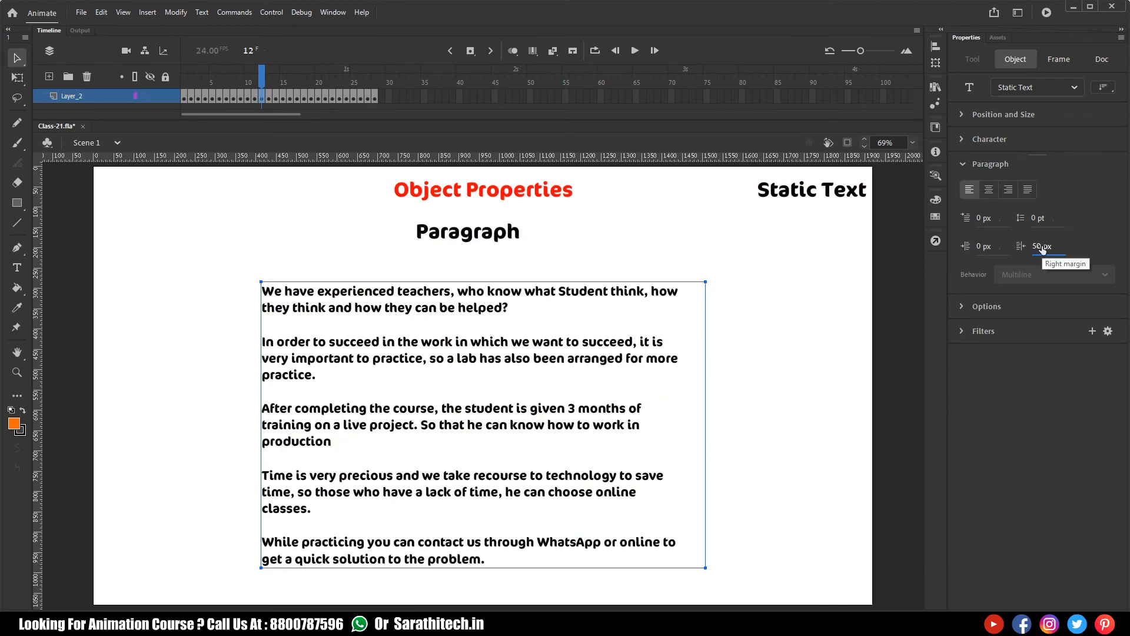
- Go to frame 13 and examine the link options of the "Learn Animation" and "Youtube" texts
key(period)
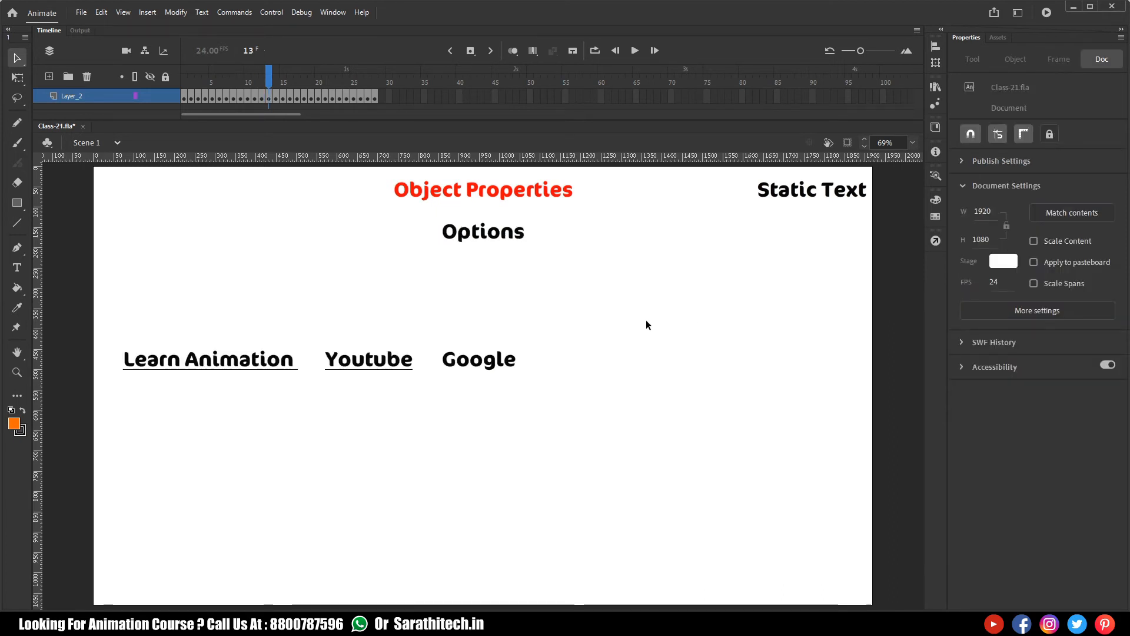
click(265, 367)
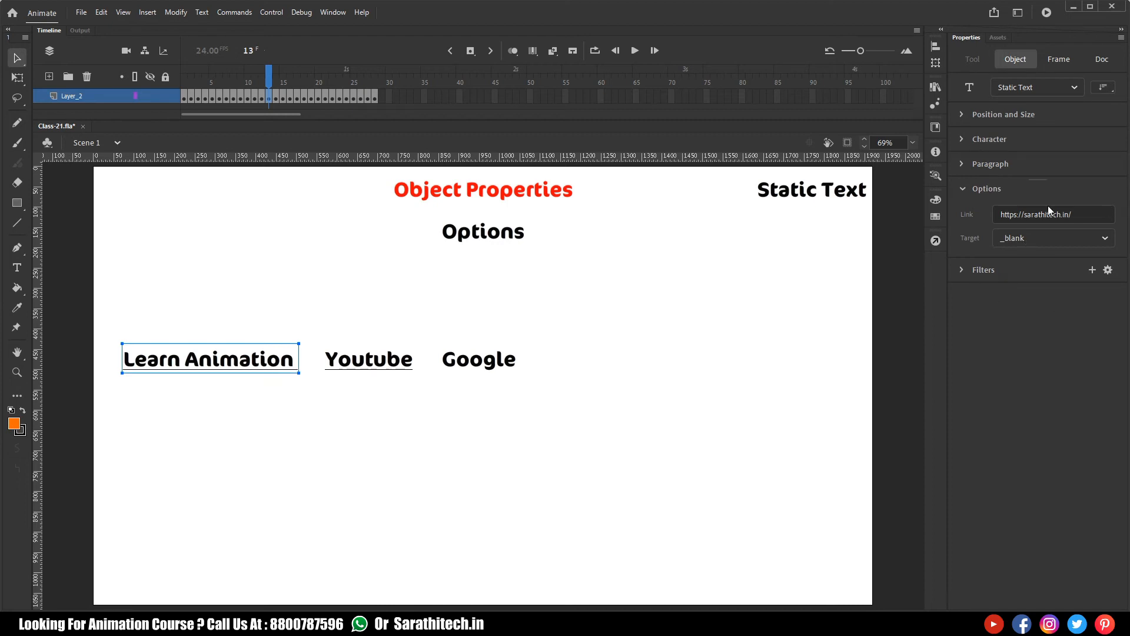
click(1088, 216)
click(612, 386)
click(380, 365)
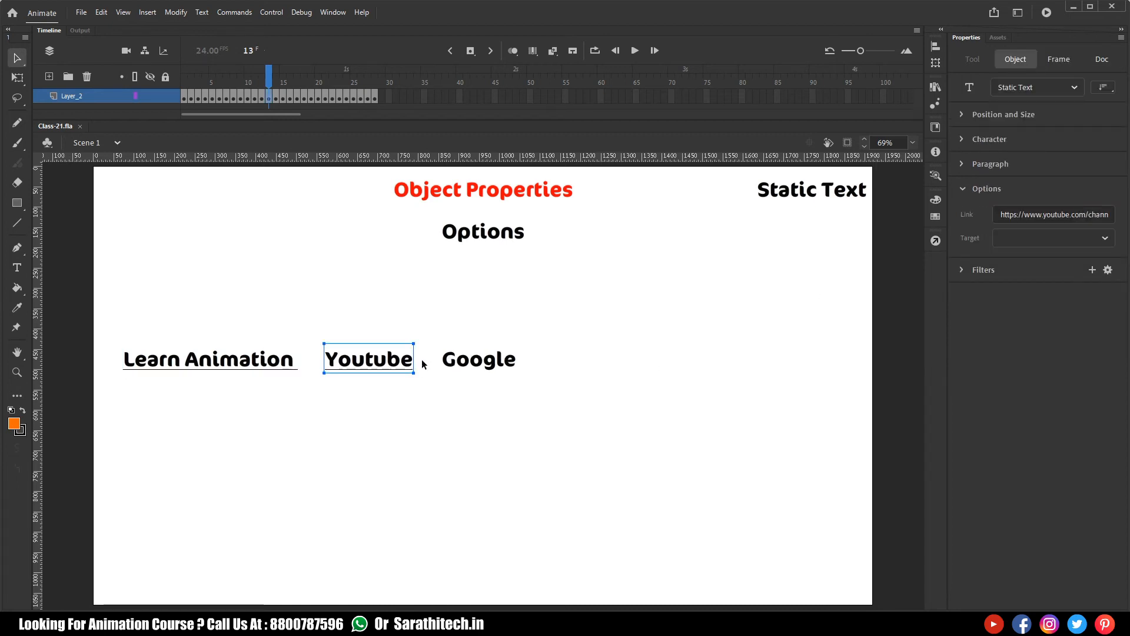
click(440, 398)
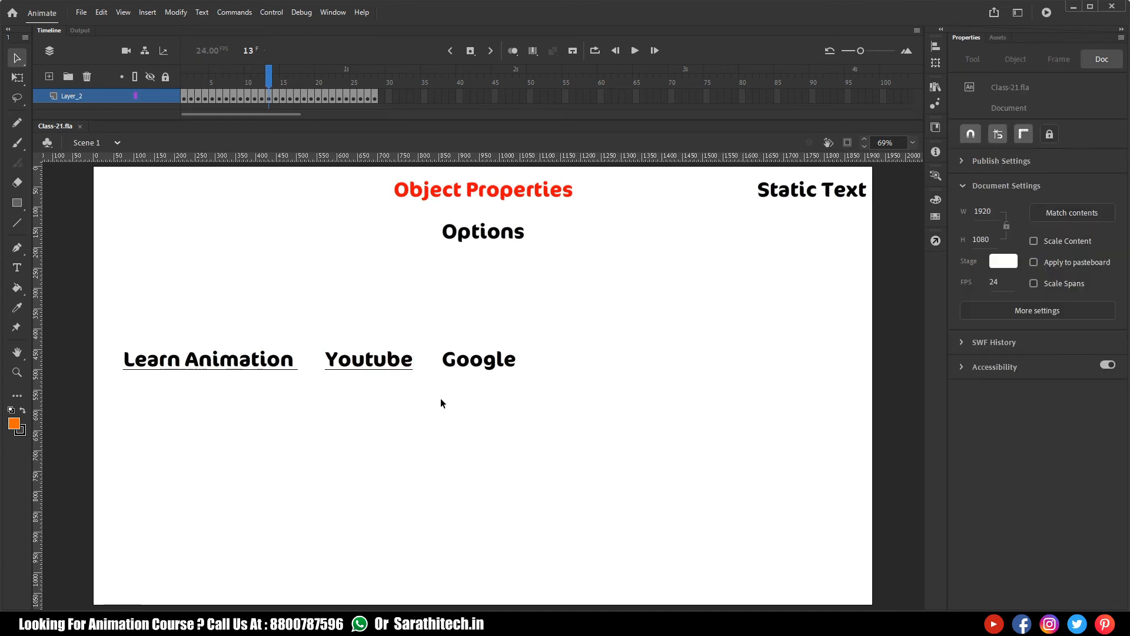
- Copy the URL of the Google search results page from the browser and apply it as the link of the "Google" text
click(482, 368)
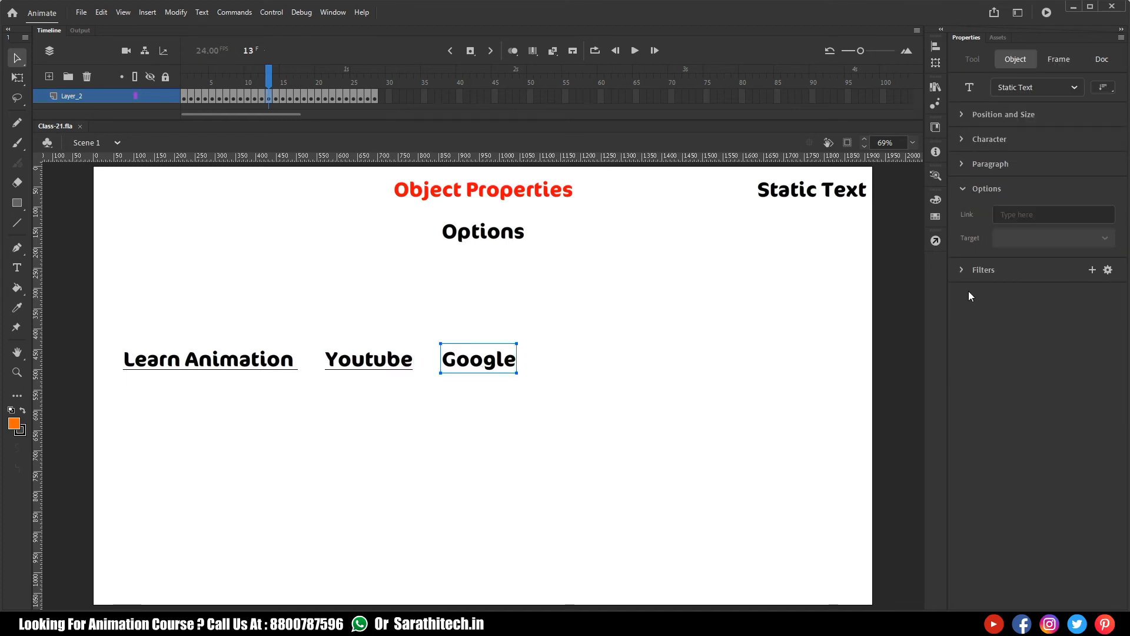
click(1011, 213)
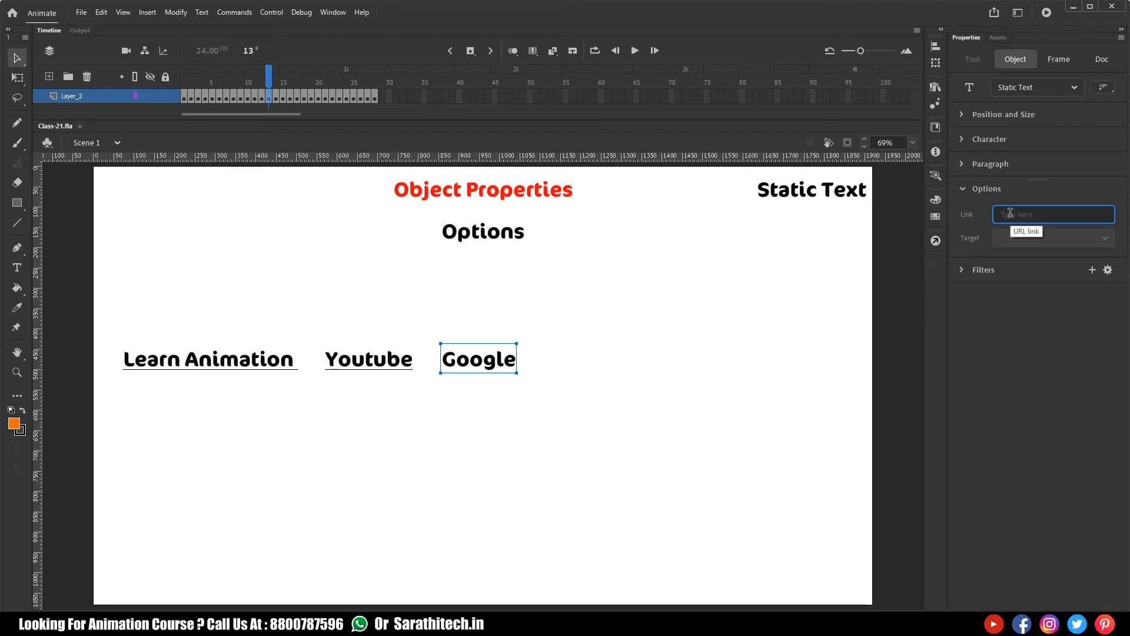
key(ctrl+v)
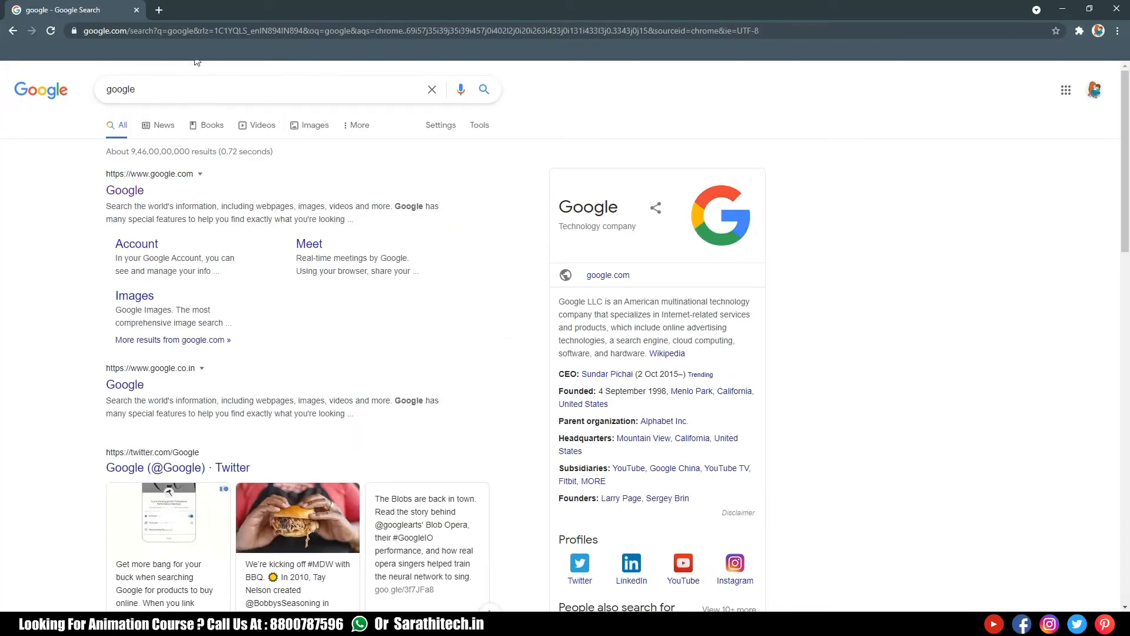
click(205, 30)
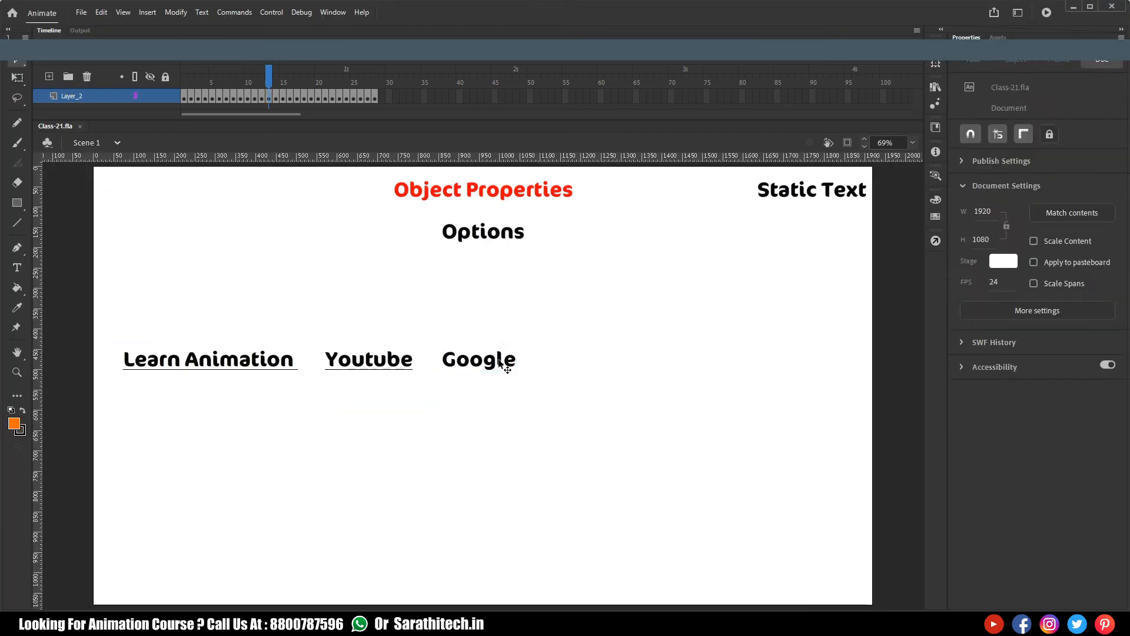
click(478, 360)
click(1029, 214)
text(https://www.google.com/search?q=google&rlz=1C1YQLS_enIN894IN894&oq=google&aqs=chrome..69i57j35i39j35i39i457j0i402l2j0i20i263i433j0i131i433l3j0.3343j0j15&sourceid=chrome&ie=UTF-8)
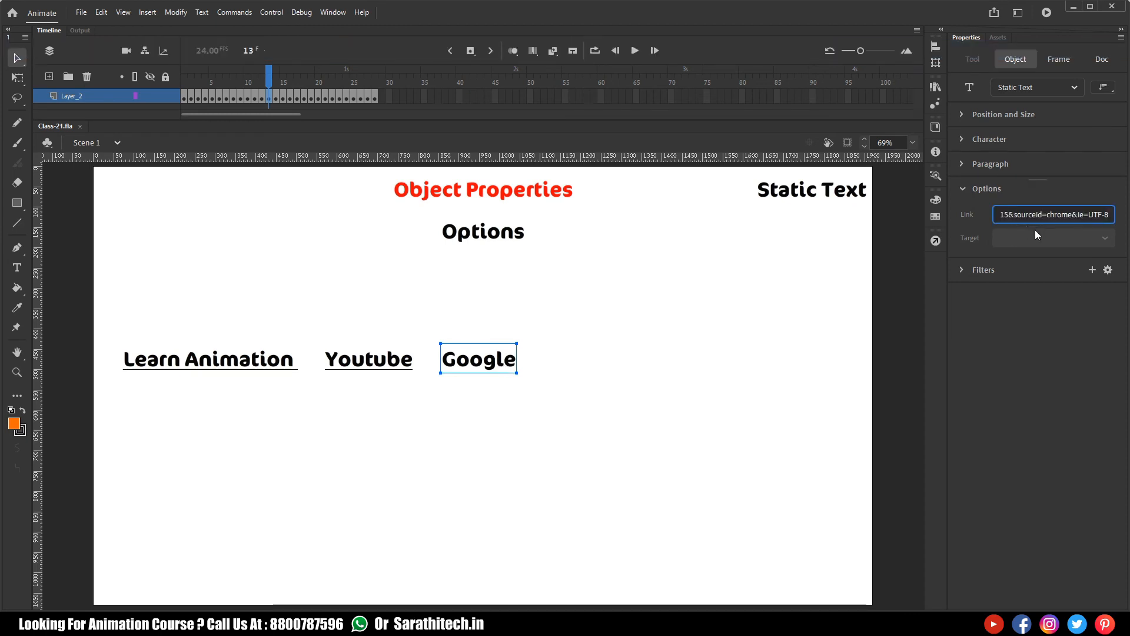
click(1006, 298)
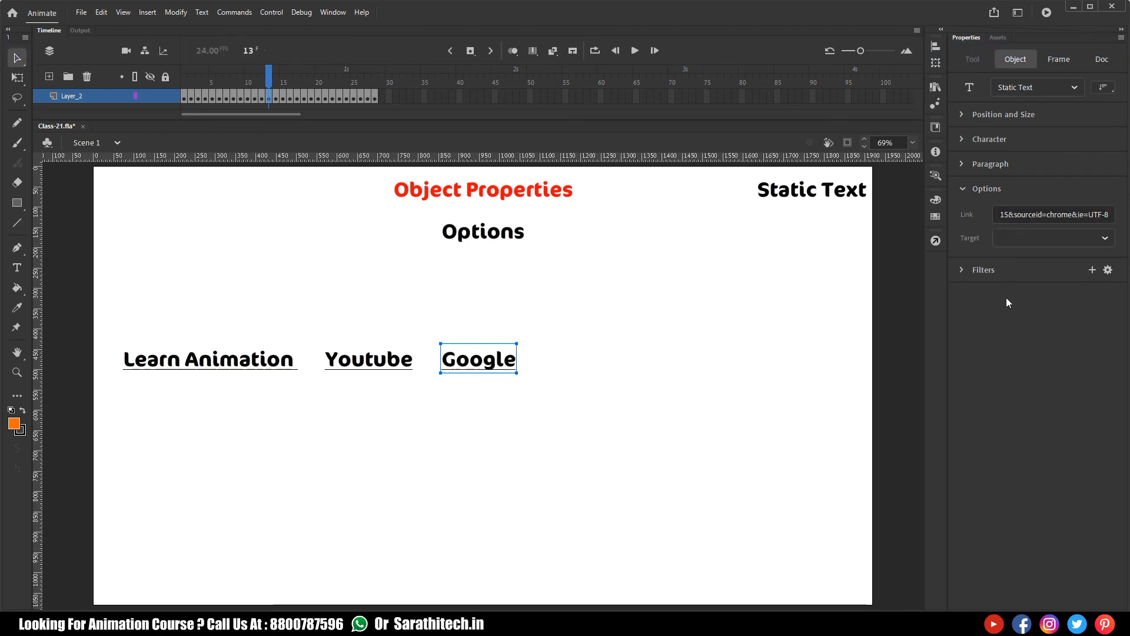
- Save the document and test the movie to preview the three linked texts
click(634, 365)
key(ctrl+s)
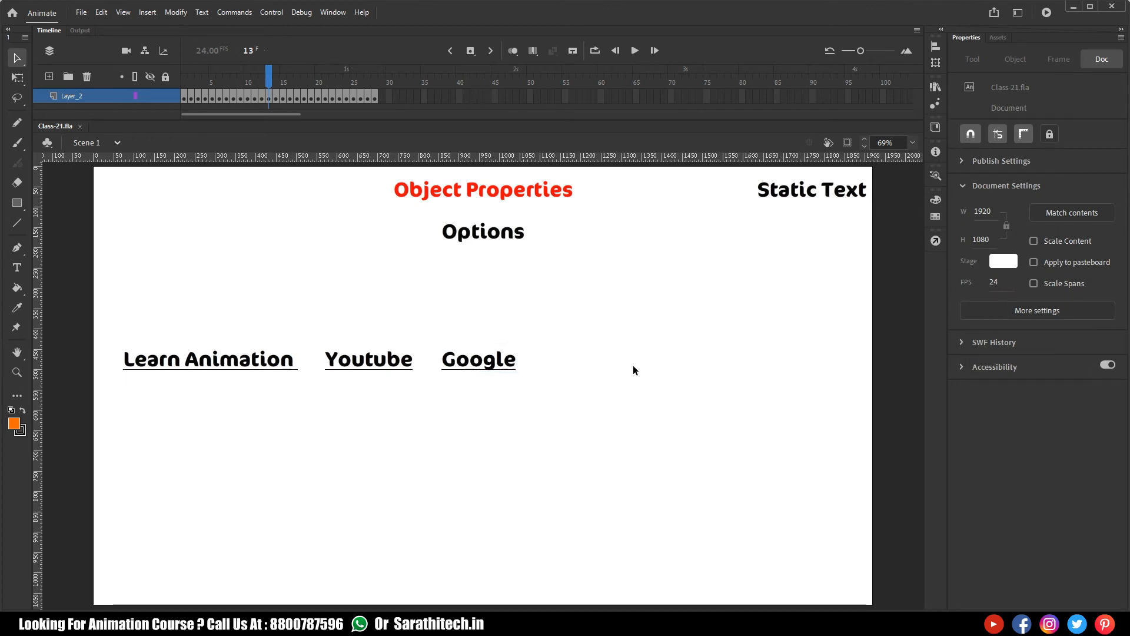
key(ctrl+Return)
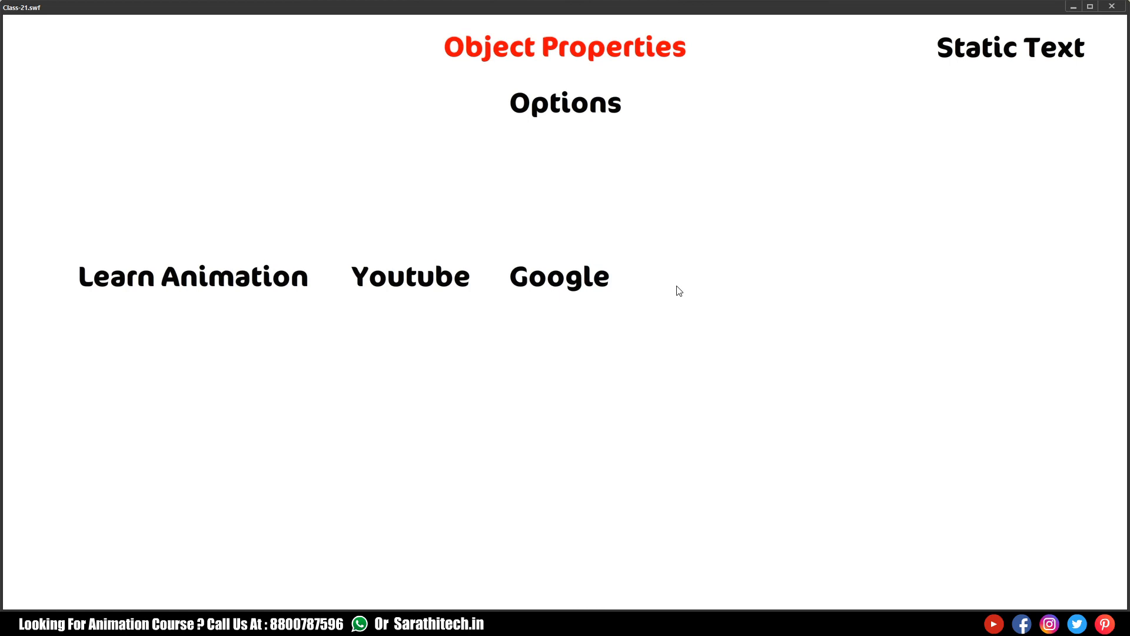